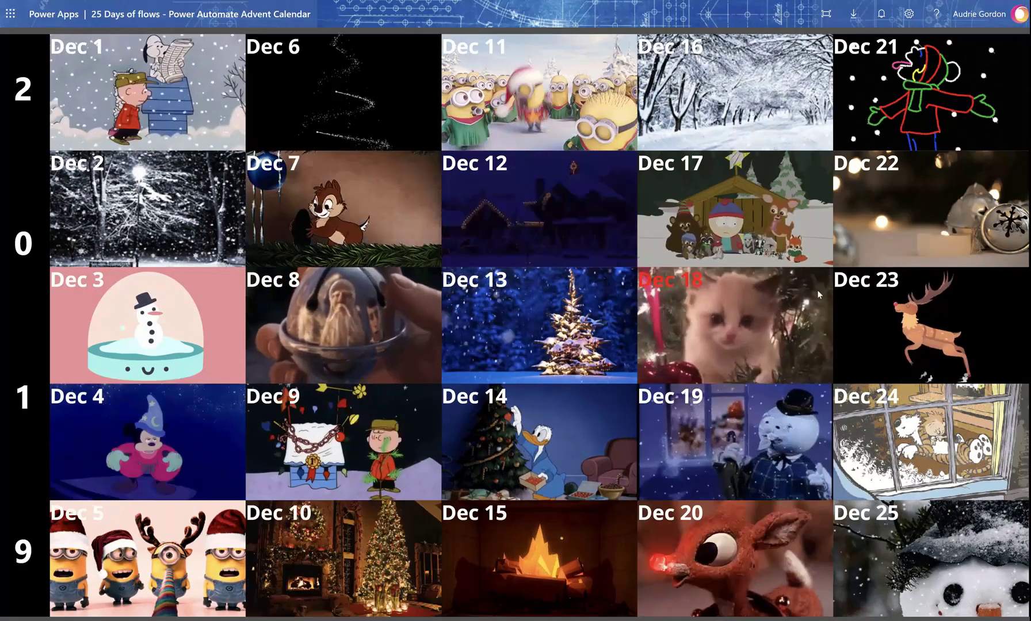
Step: Open the Dec 18 entry of the advent calendar and rename the manual trigger's file input to Photo
{"action": "left_click", "coordinate": [719, 322]}
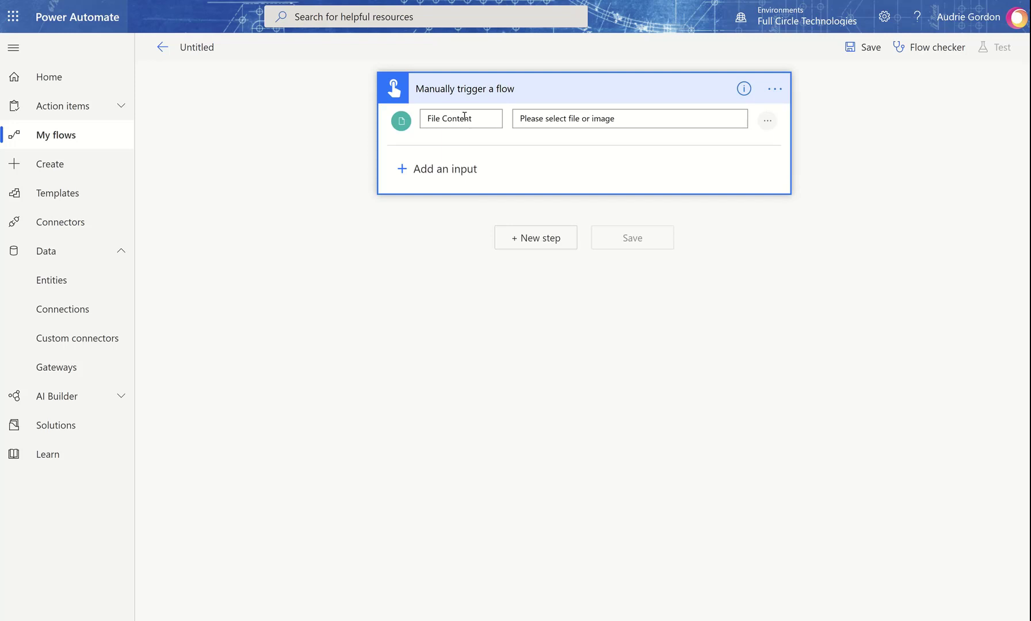
{"action": "left_click_drag", "start_coordinate": [474, 120], "coordinate": [419, 122]}
{"action": "type", "text": "Photo"}
Step: Add a text input named Bio to the manual trigger with the prompt "Please enter your concise bio here"
{"action": "left_click", "coordinate": [453, 164]}
{"action": "left_click", "coordinate": [420, 200]}
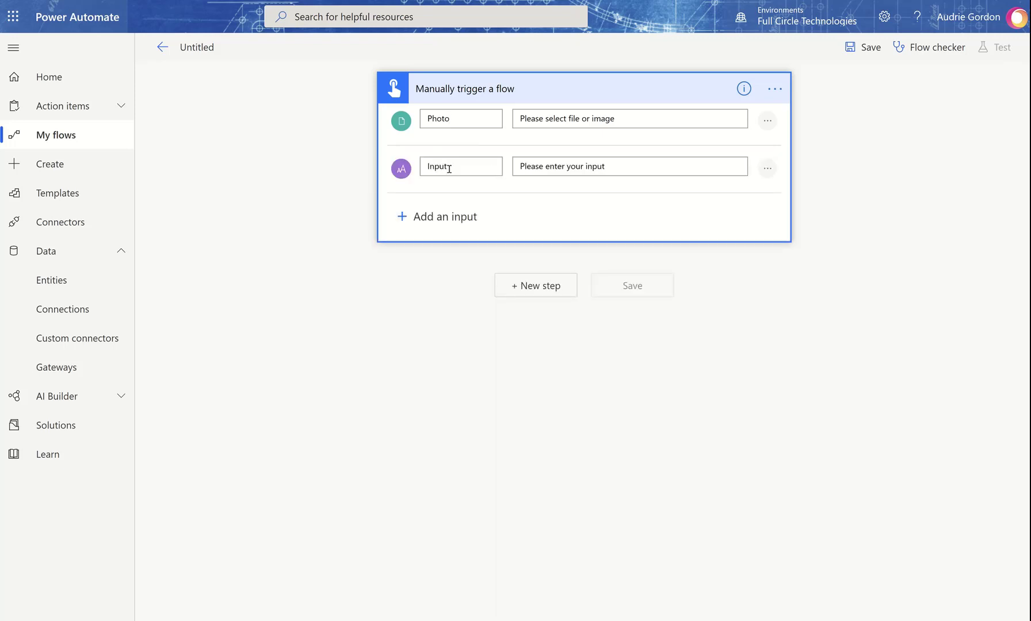
{"action": "left_click_drag", "start_coordinate": [446, 165], "coordinate": [426, 164]}
{"action": "type", "text": "Bio"}
{"action": "double_click", "coordinate": [594, 168]}
{"action": "type", "text": "concise bio here"}
Step: Name the flow Bio2Teams
{"action": "left_click", "coordinate": [205, 55]}
{"action": "type", "text": "Bio2Teams"}
{"action": "left_click", "coordinate": [529, 288]}
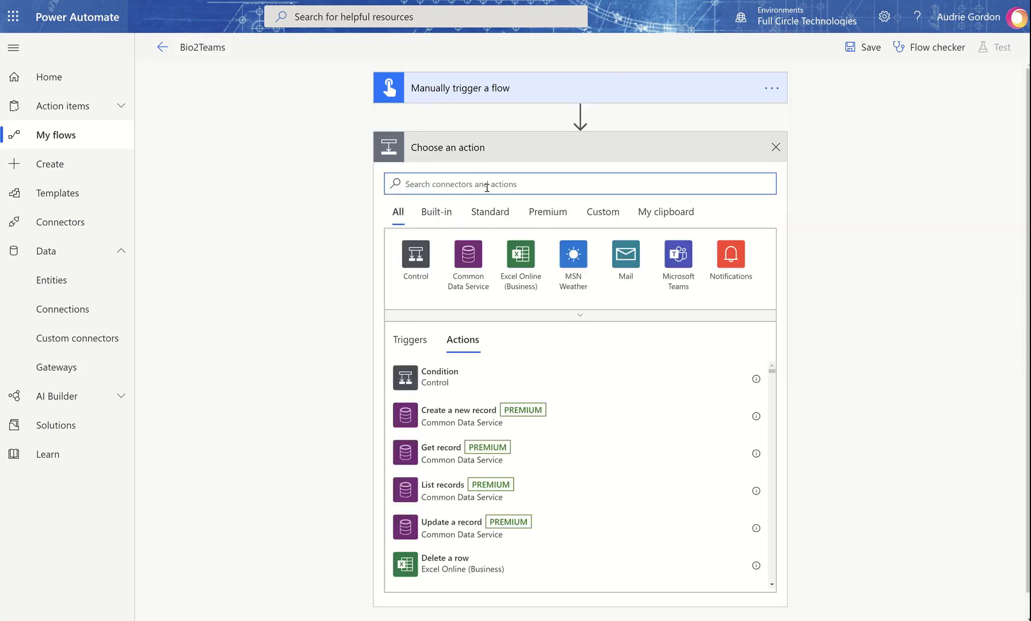
{"action": "type", "text": "office 365 users"}
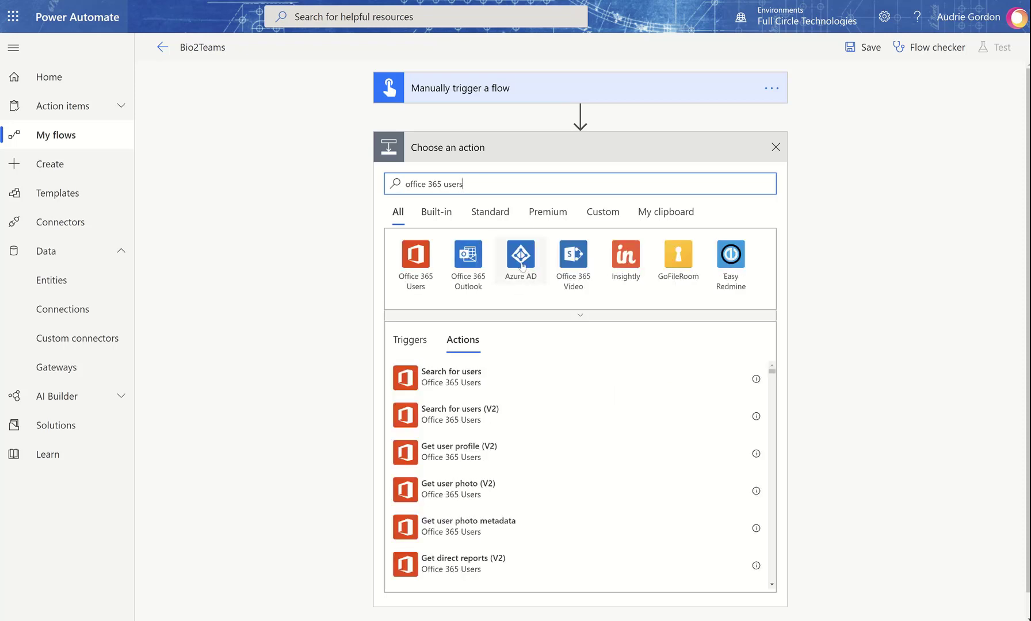
{"action": "left_click", "coordinate": [520, 262]}
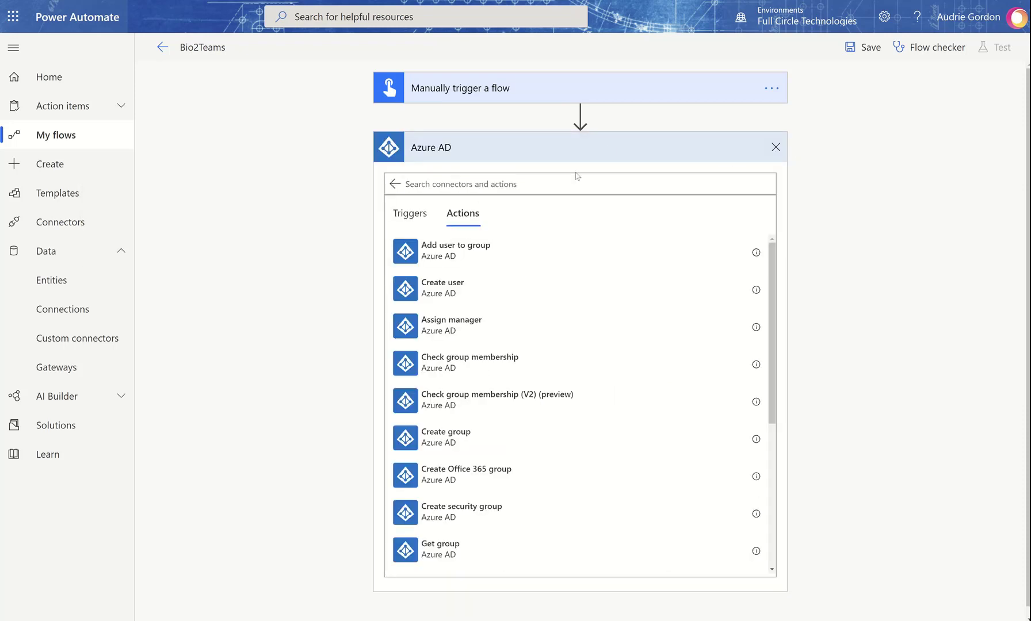
{"action": "left_click", "coordinate": [776, 147]}
Step: Add the Office 365 Users action Get user profile (V2) after the manual trigger
{"action": "left_click", "coordinate": [530, 156]}
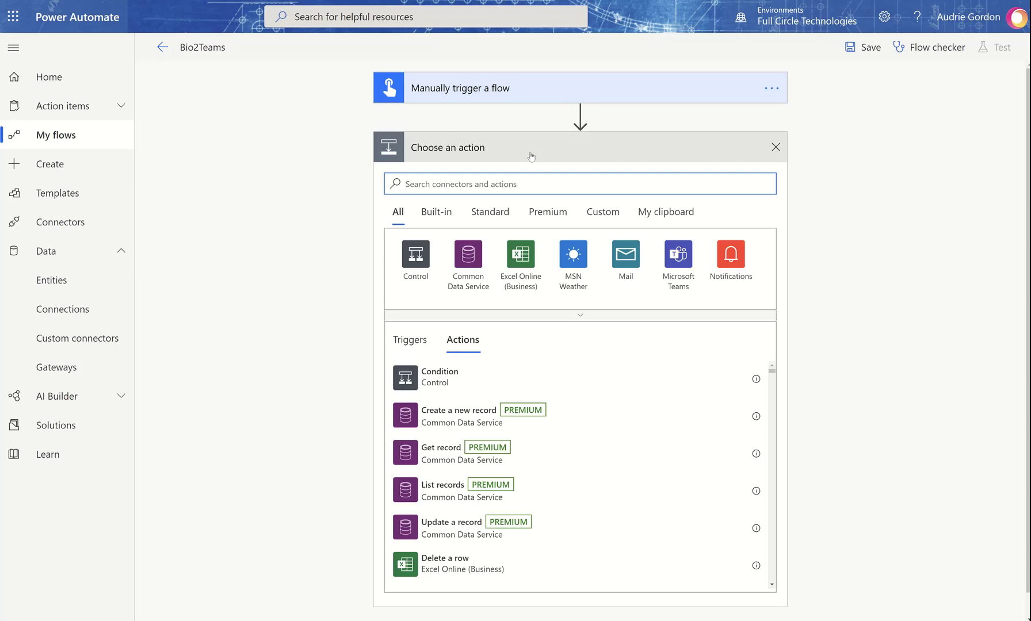
{"action": "type", "text": "office"}
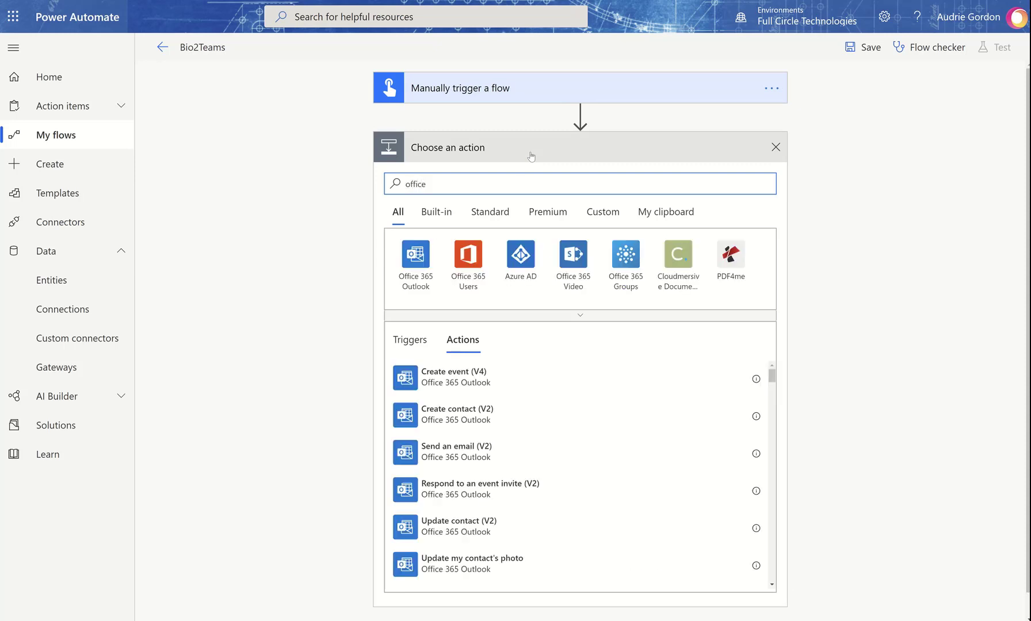
{"action": "type", "text": " 365 user"}
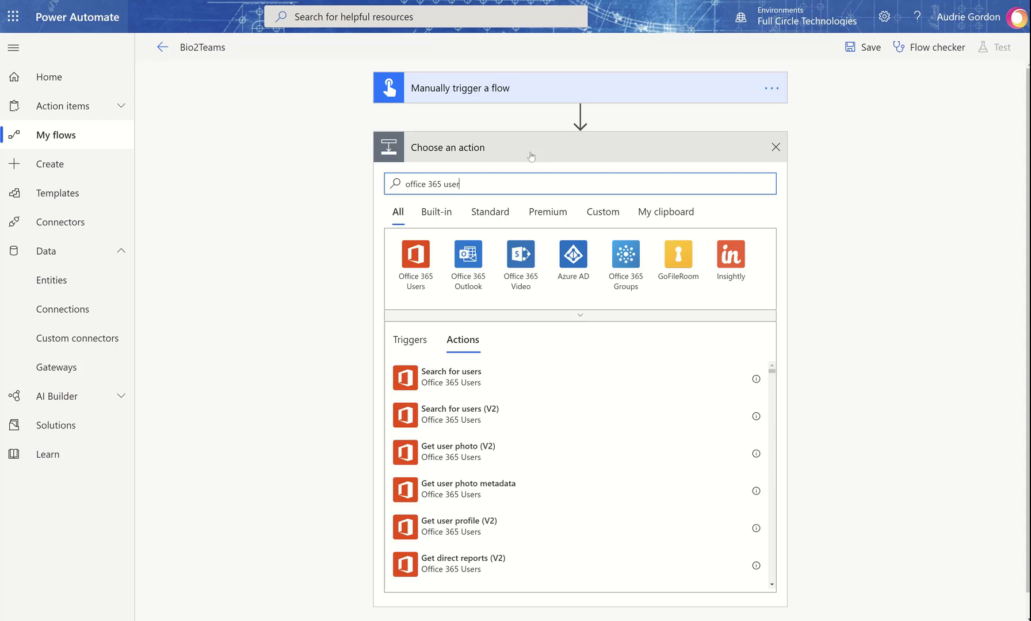
{"action": "left_click", "coordinate": [409, 270]}
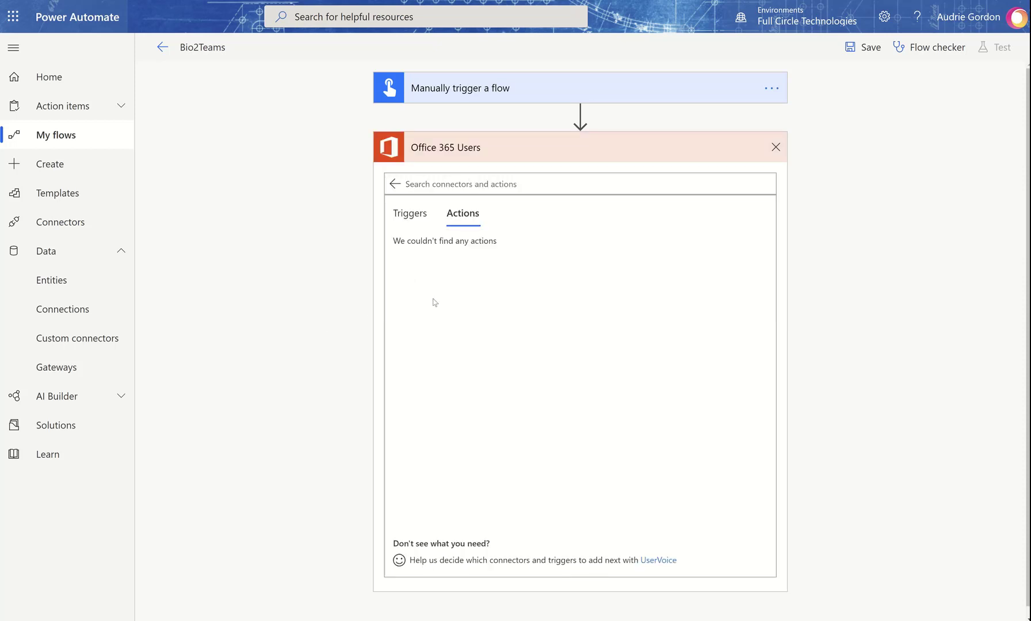
{"action": "scroll", "coordinate": [509, 360], "scroll_direction": "down", "scroll_amount": 3}
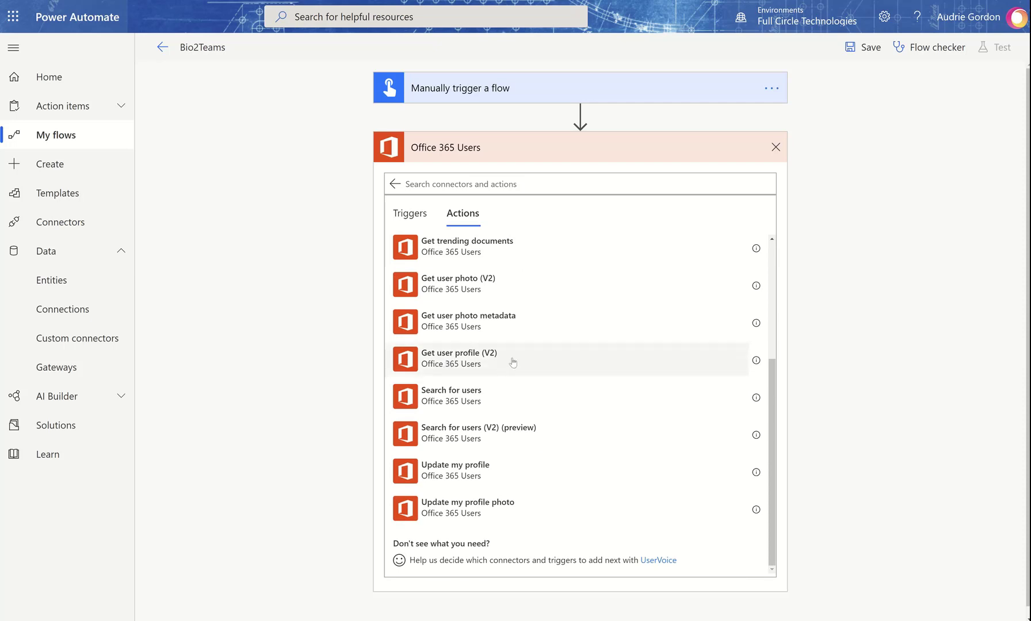
{"action": "left_click", "coordinate": [501, 361]}
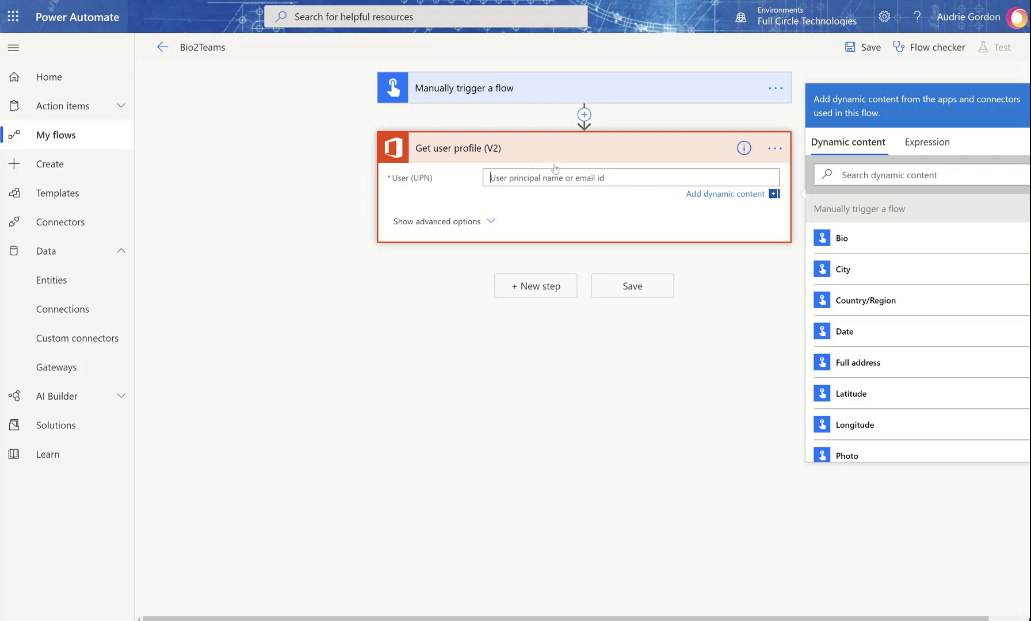
Step: Set User (UPN) of Get user profile (V2) to the trigger's User email and save the flow
{"action": "scroll", "coordinate": [857, 285], "scroll_direction": "down", "scroll_amount": 3}
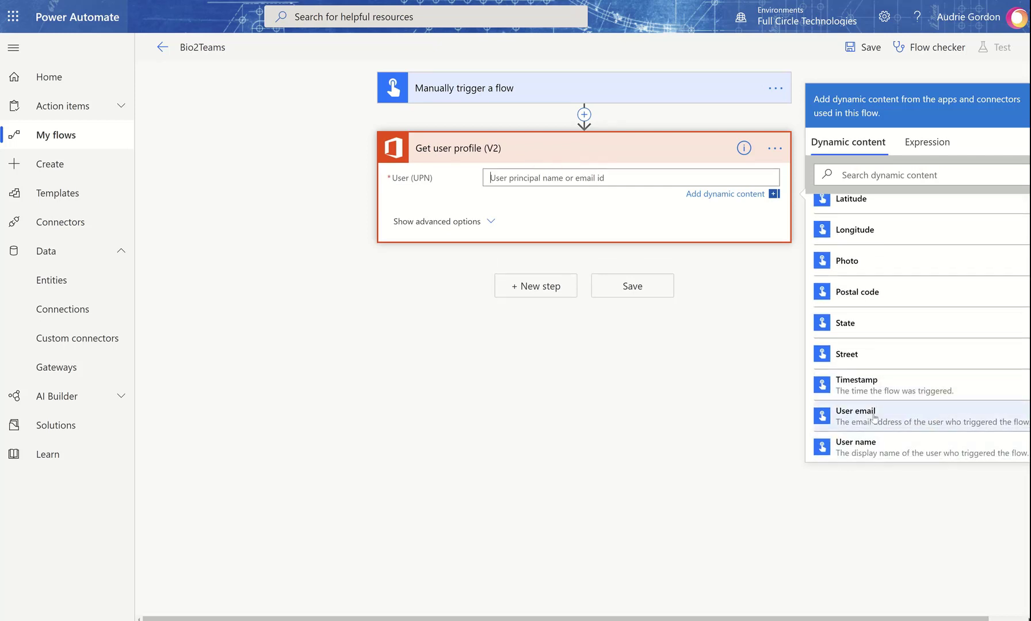
{"action": "left_click", "coordinate": [920, 422]}
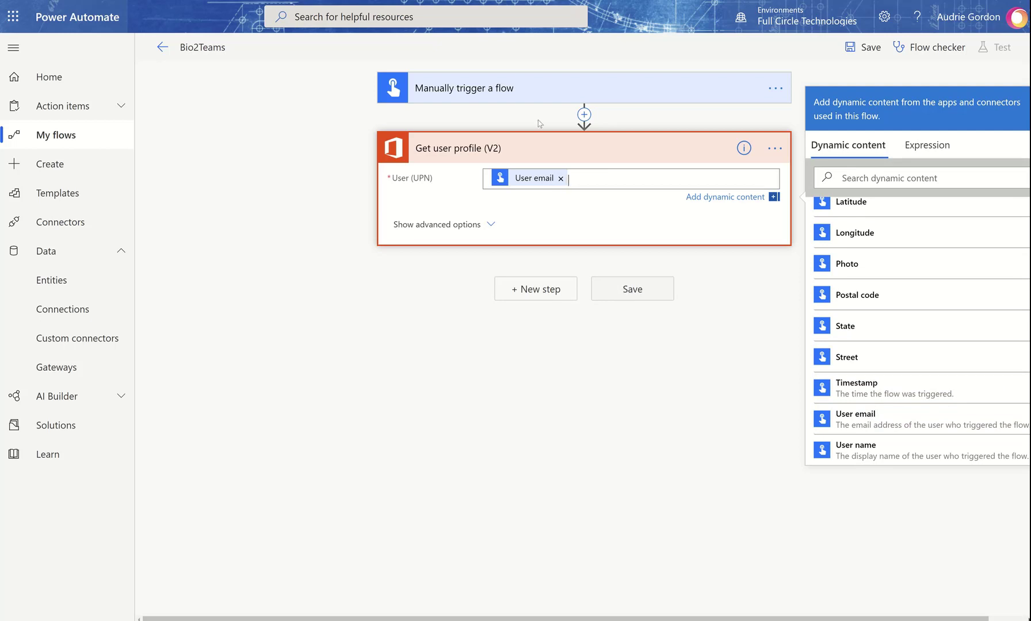
{"action": "left_click", "coordinate": [492, 225]}
{"action": "left_click", "coordinate": [471, 208]}
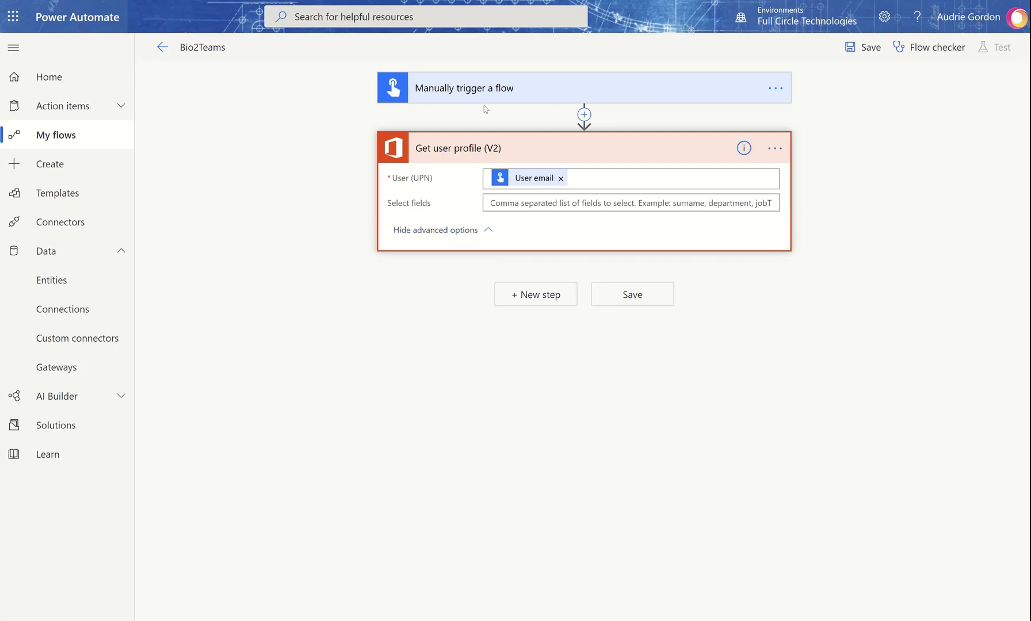
{"action": "left_click", "coordinate": [546, 145]}
{"action": "left_click", "coordinate": [857, 49]}
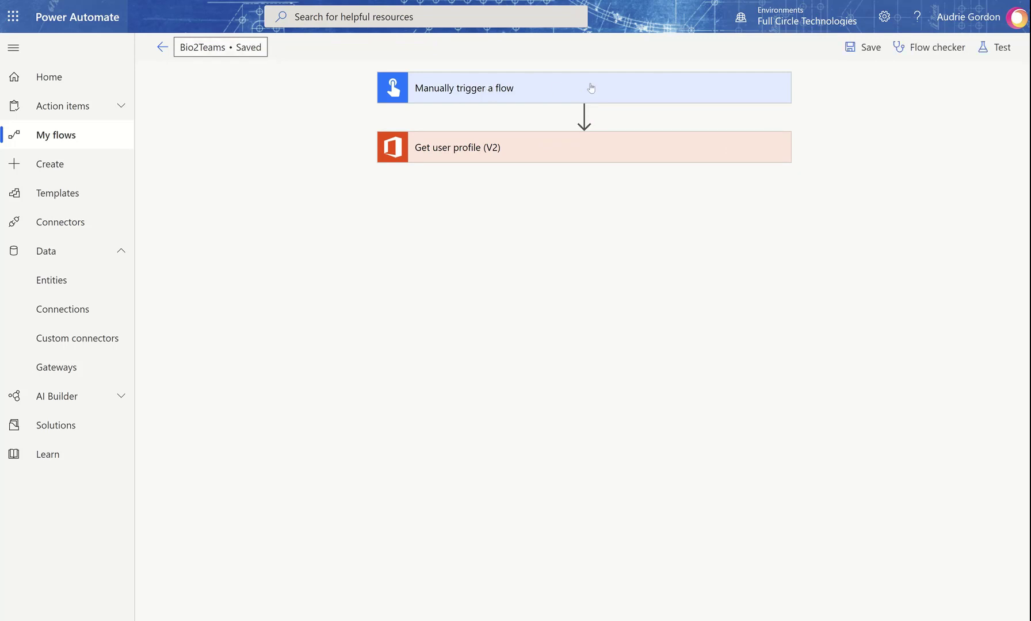
Step: From the flow's details page, open the run-only permissions and add a colleague as a run-only user
{"action": "left_click", "coordinate": [163, 48]}
{"action": "left_click", "coordinate": [558, 46]}
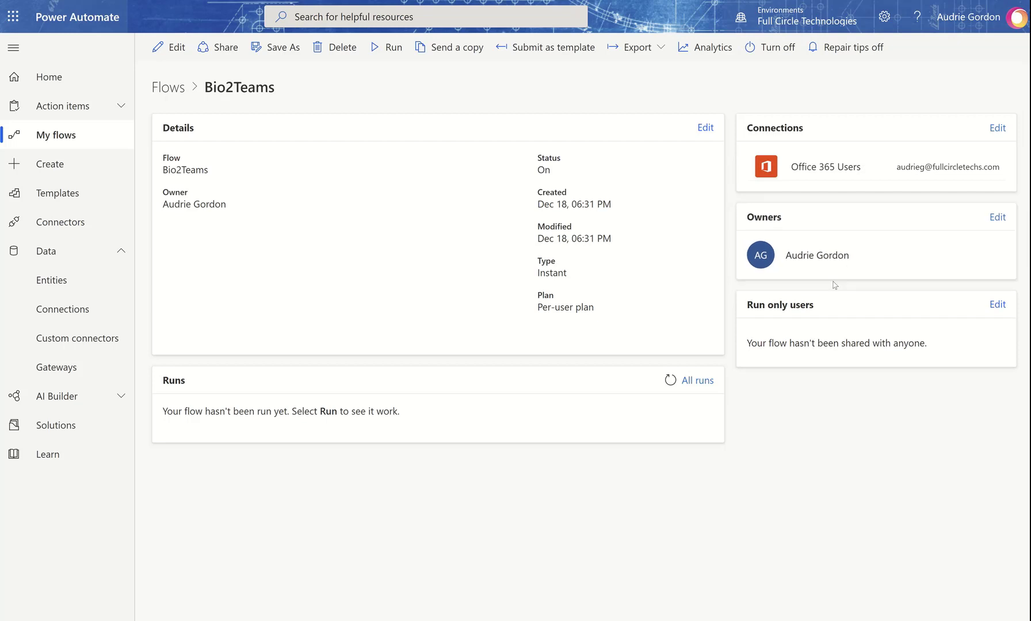
{"action": "left_click", "coordinate": [998, 304]}
{"action": "left_click", "coordinate": [719, 150]}
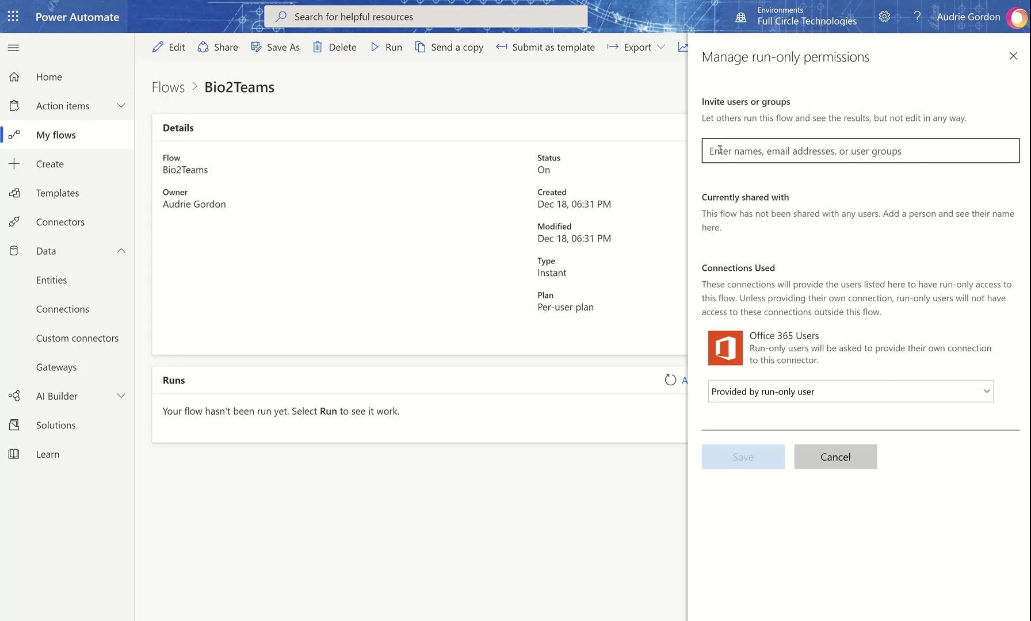
{"action": "type", "text": "tusi"}
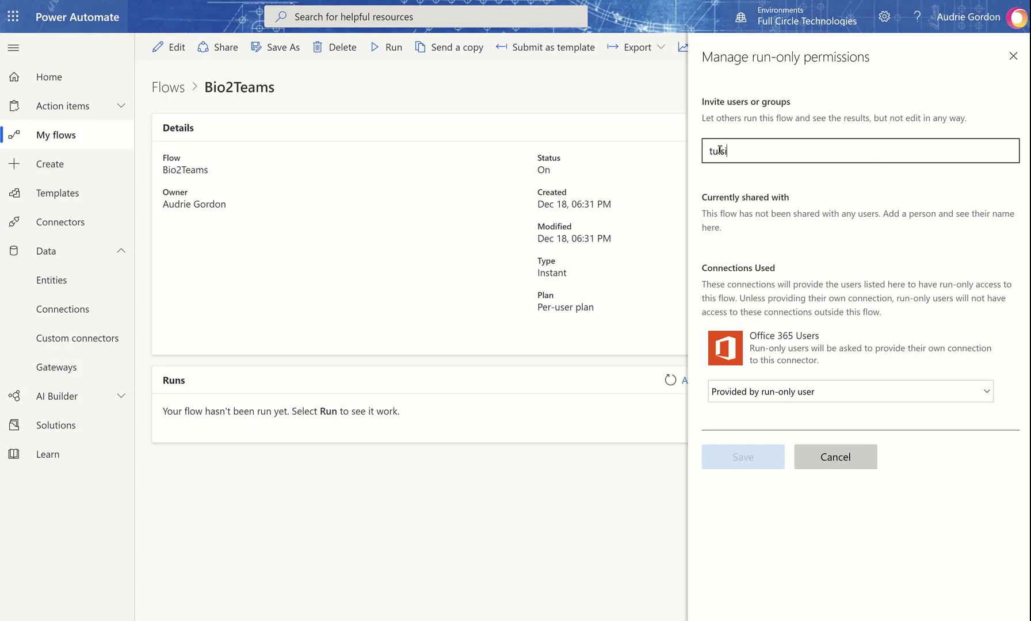
{"action": "key", "text": "BackSpace"}
{"action": "key", "text": "BackSpace"}
{"action": "key", "text": "BackSpace"}
{"action": "key", "text": "BackSpace"}
{"action": "key", "text": "BackSpace"}
{"action": "type", "text": "jay"}
{"action": "left_click", "coordinate": [761, 181]}
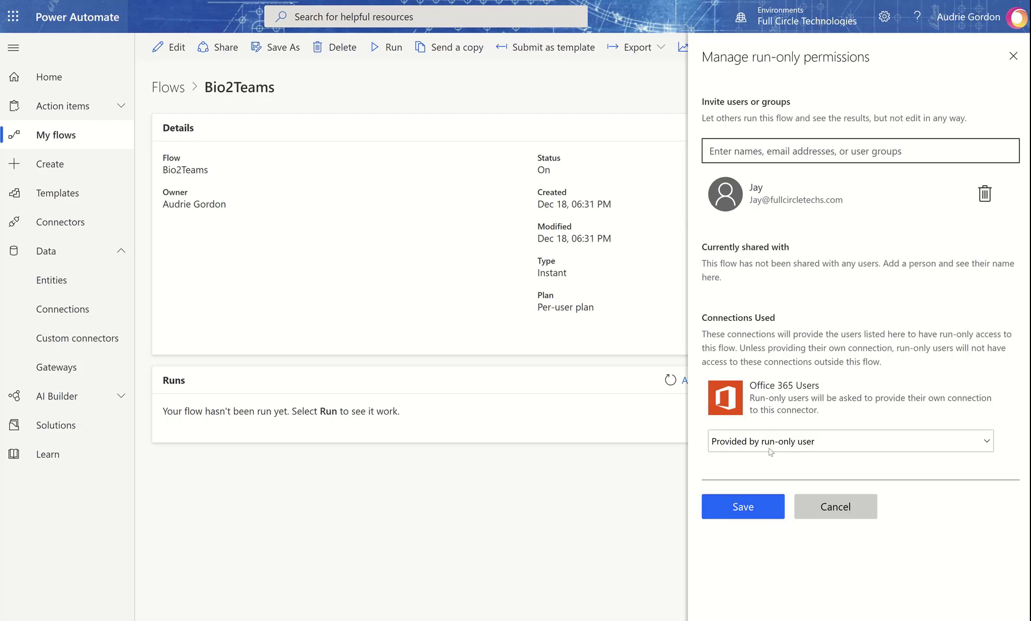
Step: Choose "Provided by run-only user" for the Office 365 Users connection and save the run-only permissions
{"action": "left_click", "coordinate": [769, 448]}
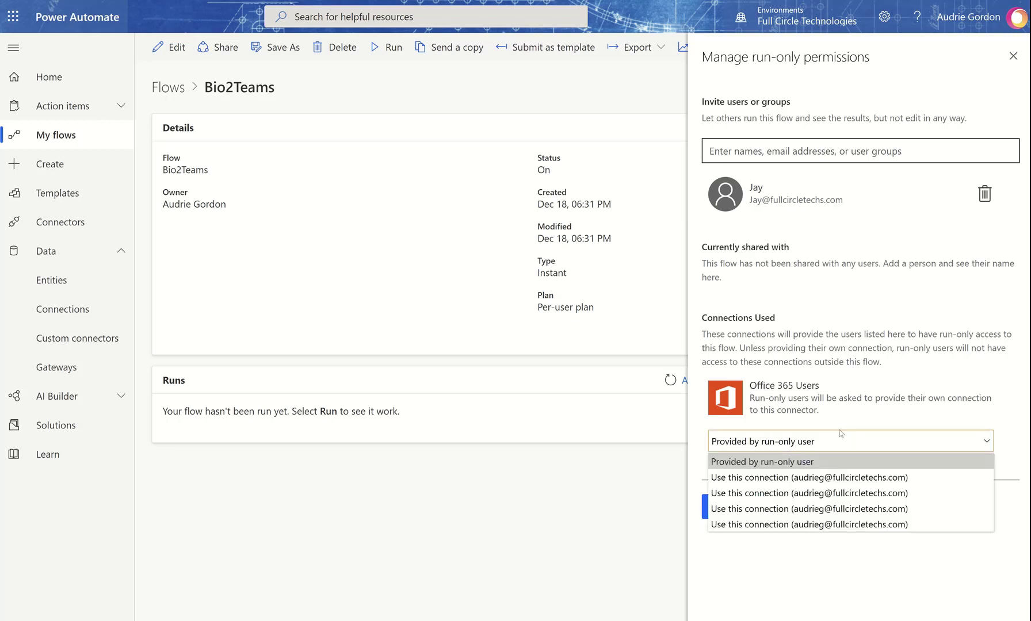
{"action": "left_click", "coordinate": [810, 461]}
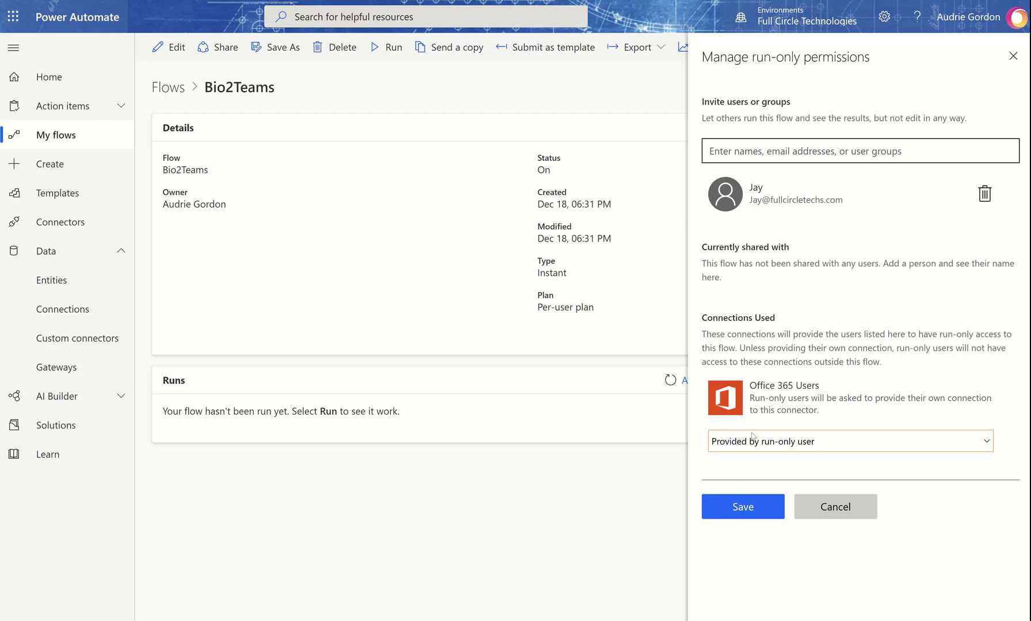
{"action": "left_click", "coordinate": [732, 508]}
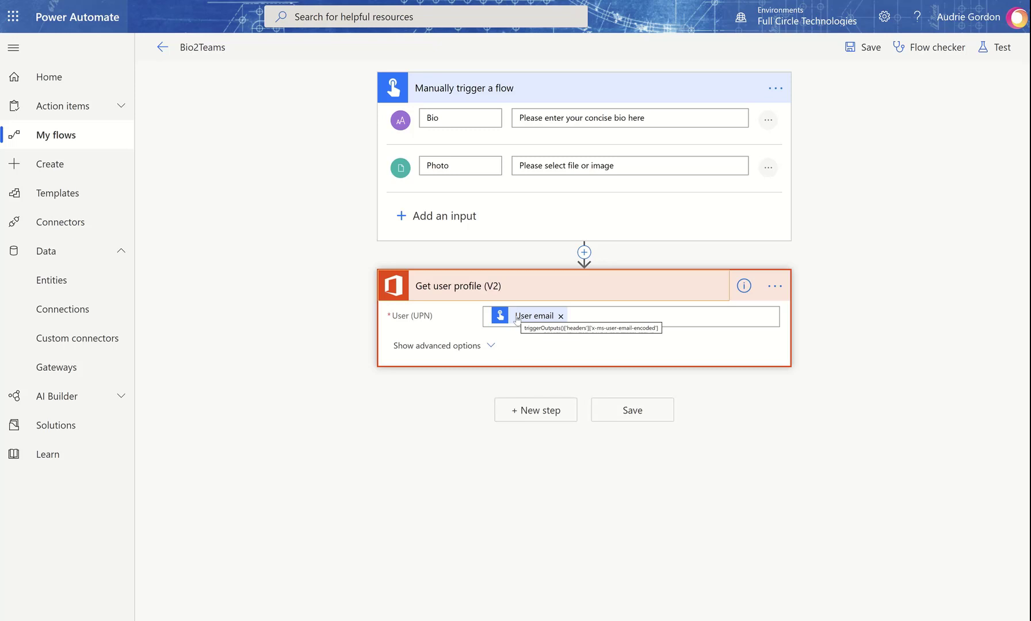
Step: Examine the trigger's dynamic content offered for User (UPN) in Get user profile (V2), and collapse both flow cards
{"action": "scroll", "coordinate": [946, 367], "scroll_direction": "down", "scroll_amount": 2}
{"action": "scroll", "coordinate": [946, 368], "scroll_direction": "up", "scroll_amount": 1}
{"action": "scroll", "coordinate": [895, 380], "scroll_direction": "up", "scroll_amount": 1}
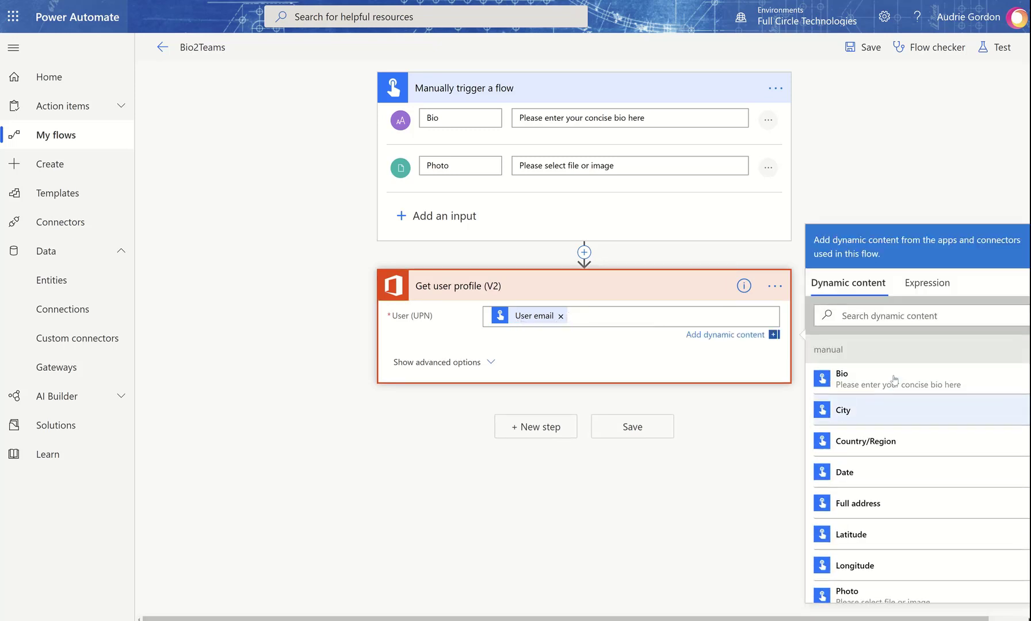
{"action": "scroll", "coordinate": [890, 391], "scroll_direction": "down", "scroll_amount": 1}
{"action": "scroll", "coordinate": [891, 532], "scroll_direction": "up", "scroll_amount": 1}
{"action": "scroll", "coordinate": [888, 430], "scroll_direction": "down", "scroll_amount": 2}
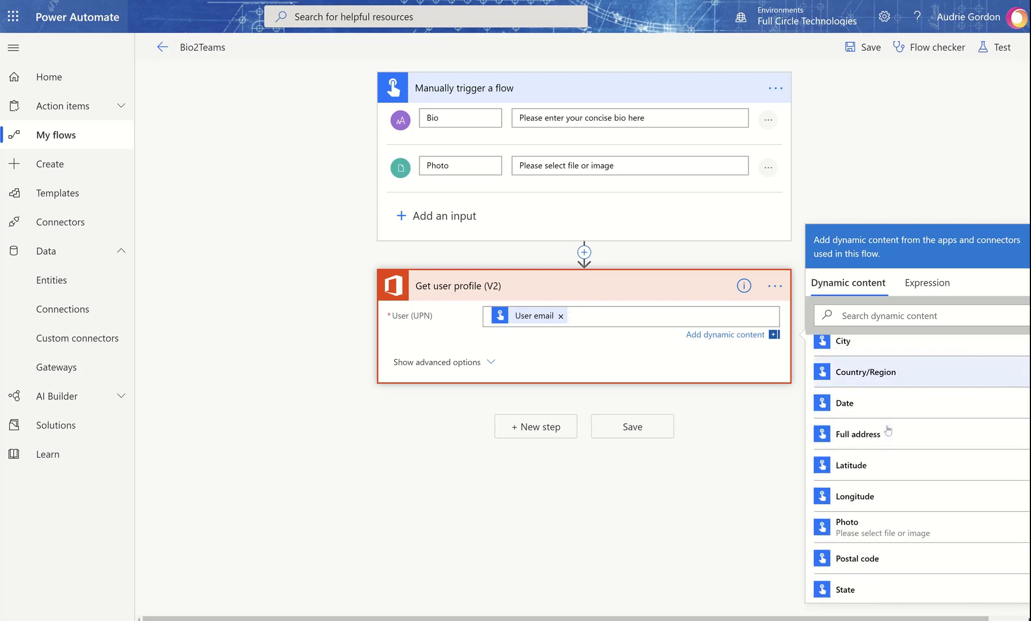
{"action": "scroll", "coordinate": [888, 431], "scroll_direction": "down", "scroll_amount": 3}
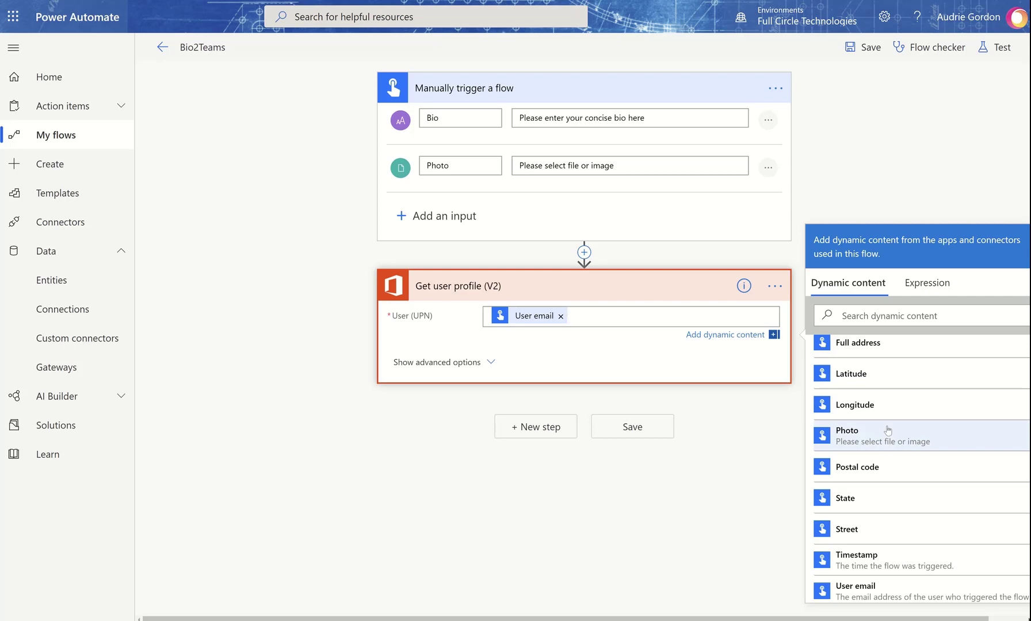
{"action": "scroll", "coordinate": [888, 437], "scroll_direction": "down", "scroll_amount": 1}
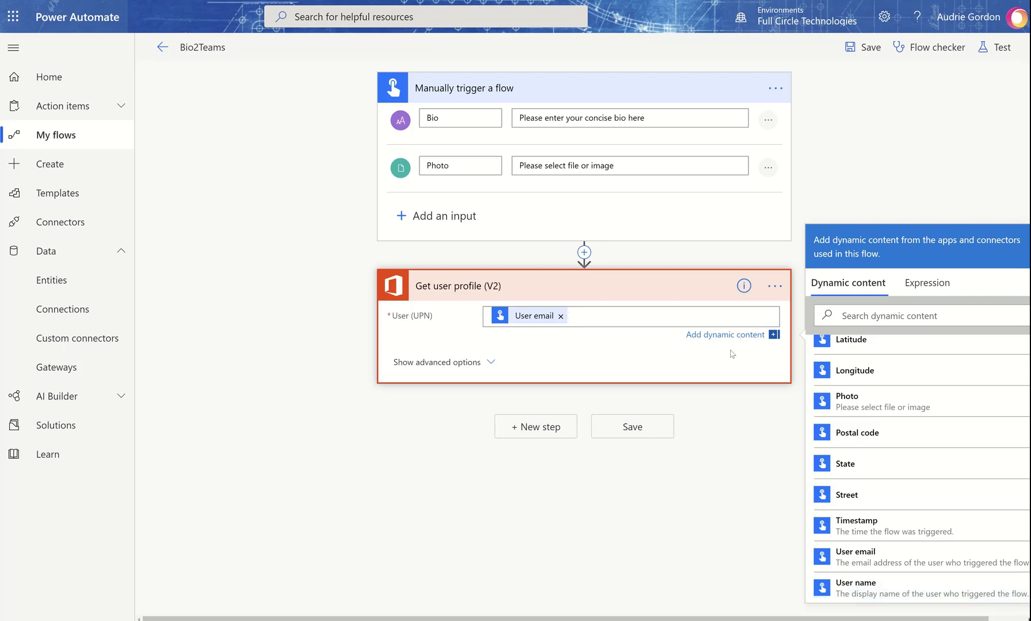
{"action": "left_click", "coordinate": [667, 285]}
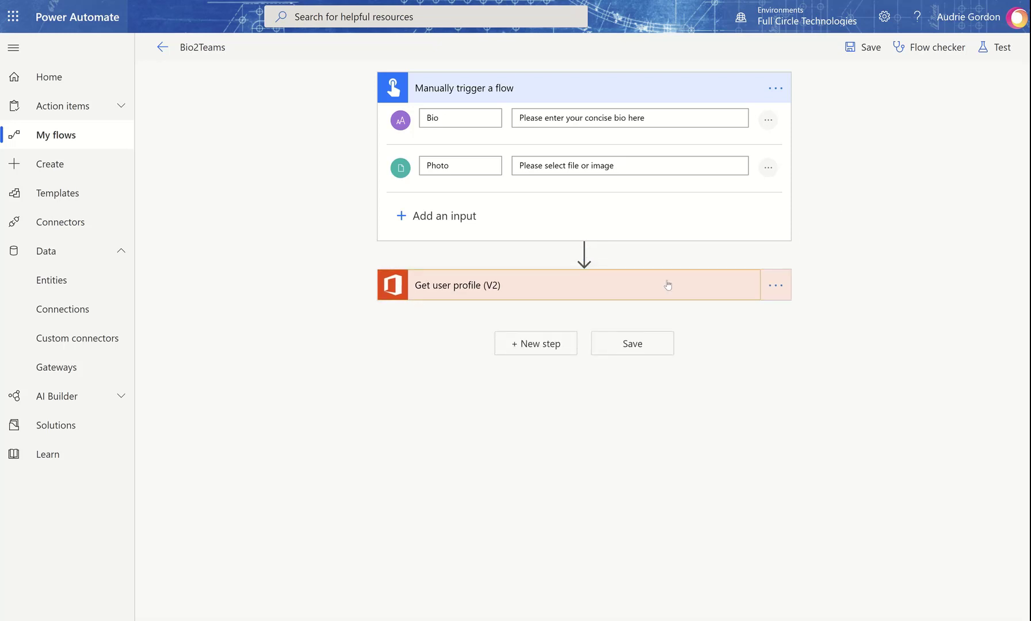
{"action": "left_click", "coordinate": [667, 93]}
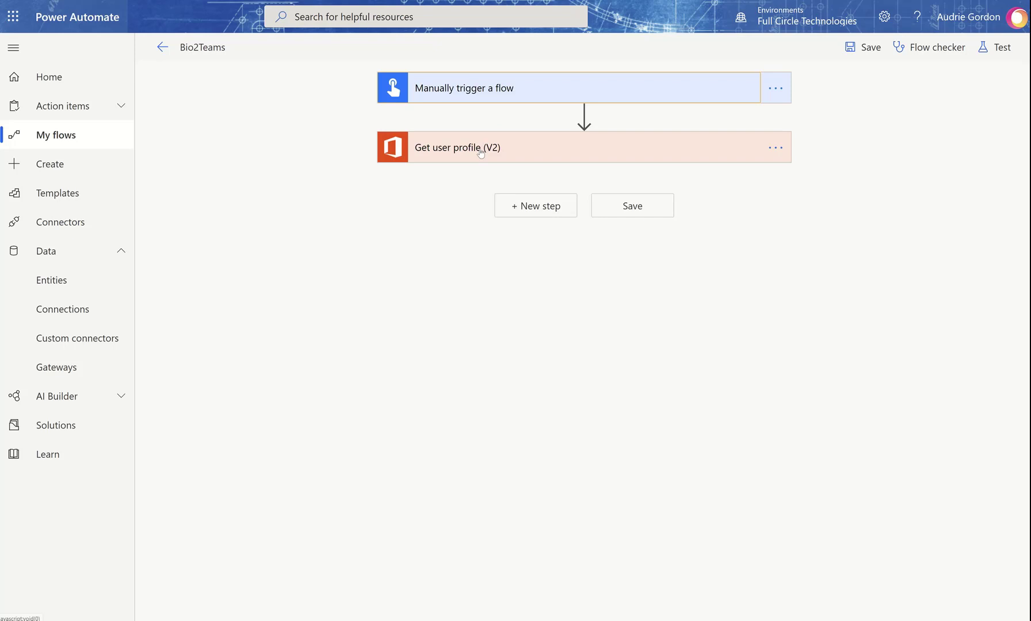
{"action": "left_click", "coordinate": [530, 210]}
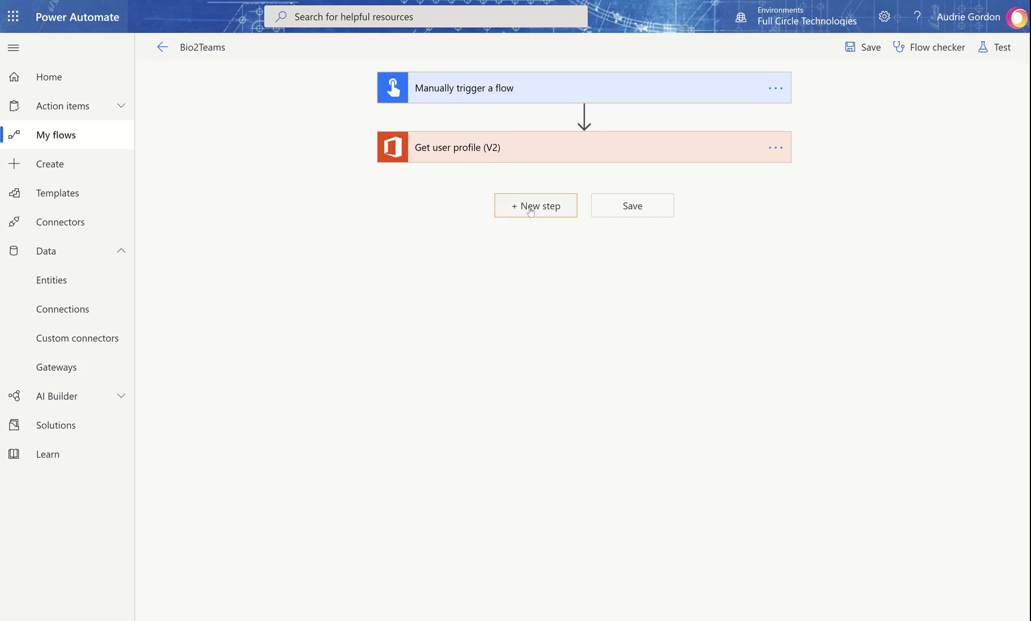
{"action": "type", "text": "variable"}
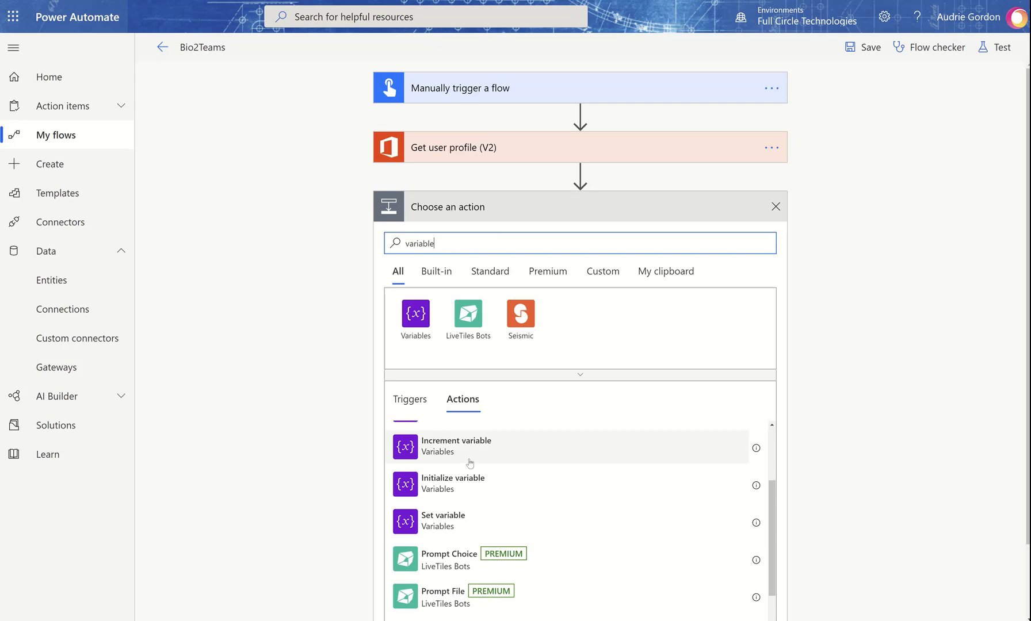
{"action": "left_click", "coordinate": [473, 457]}
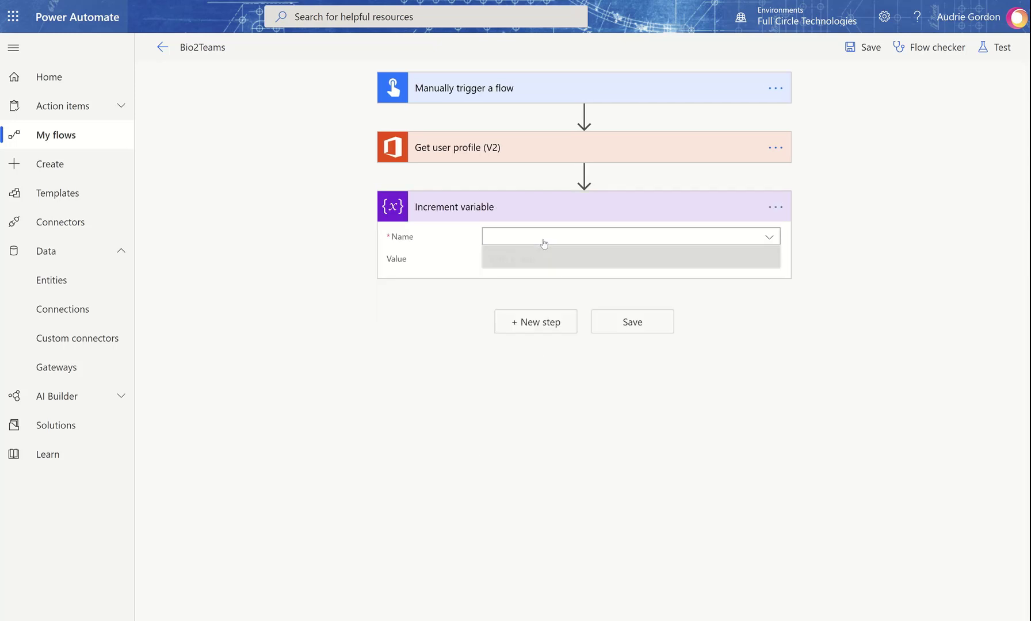
{"action": "left_click", "coordinate": [773, 207]}
{"action": "left_click", "coordinate": [805, 354]}
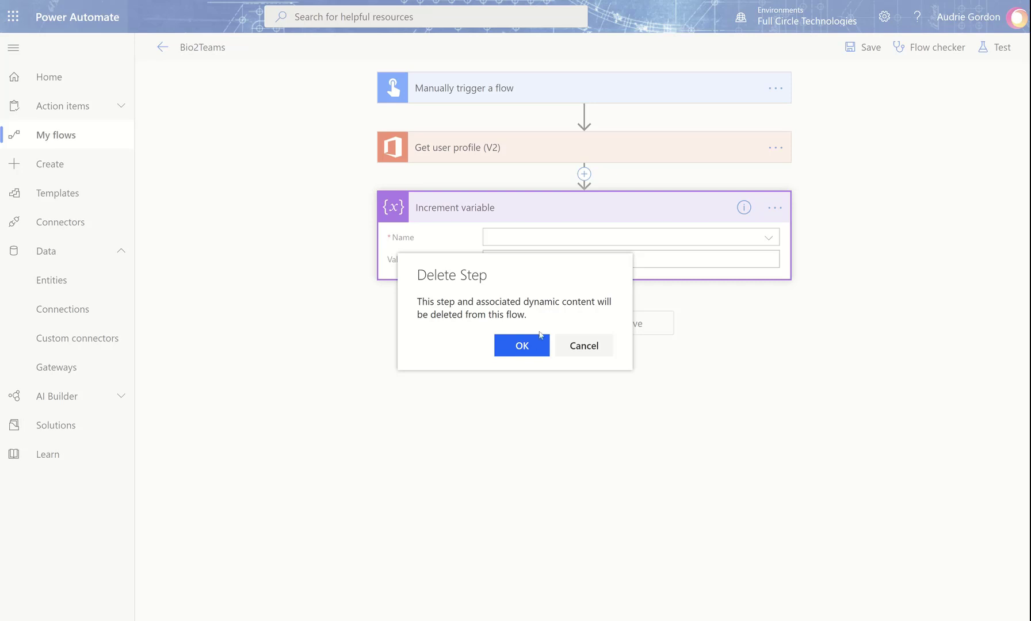
{"action": "left_click", "coordinate": [522, 345]}
Step: Add an Initialize variable action and move it between the manual trigger and Get user profile (V2)
{"action": "left_click", "coordinate": [530, 208]}
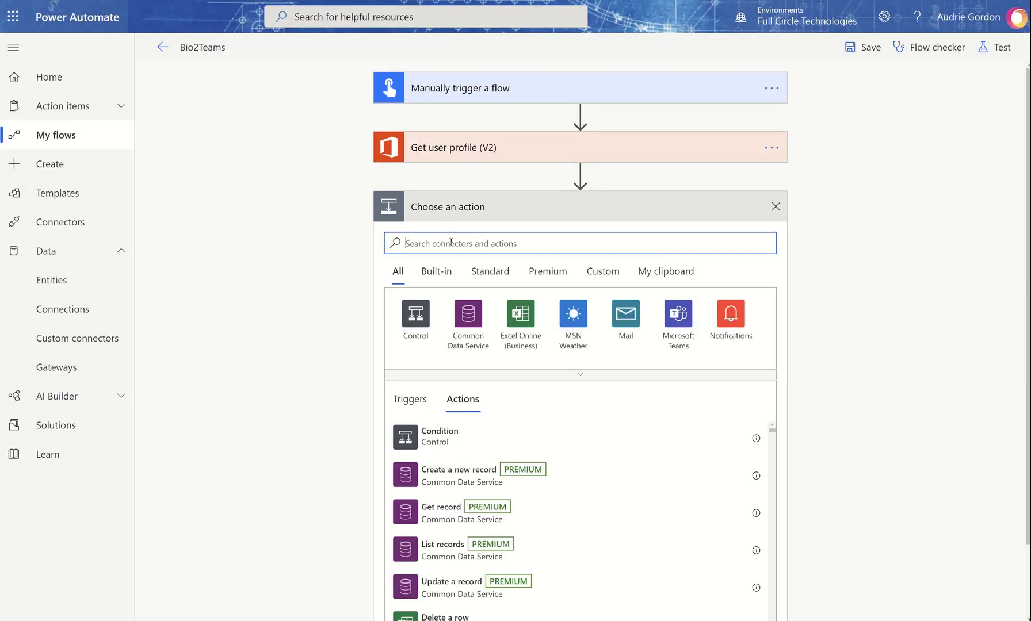
{"action": "type", "text": "variable"}
{"action": "scroll", "coordinate": [511, 484], "scroll_direction": "down", "scroll_amount": 2}
{"action": "left_click", "coordinate": [512, 482]}
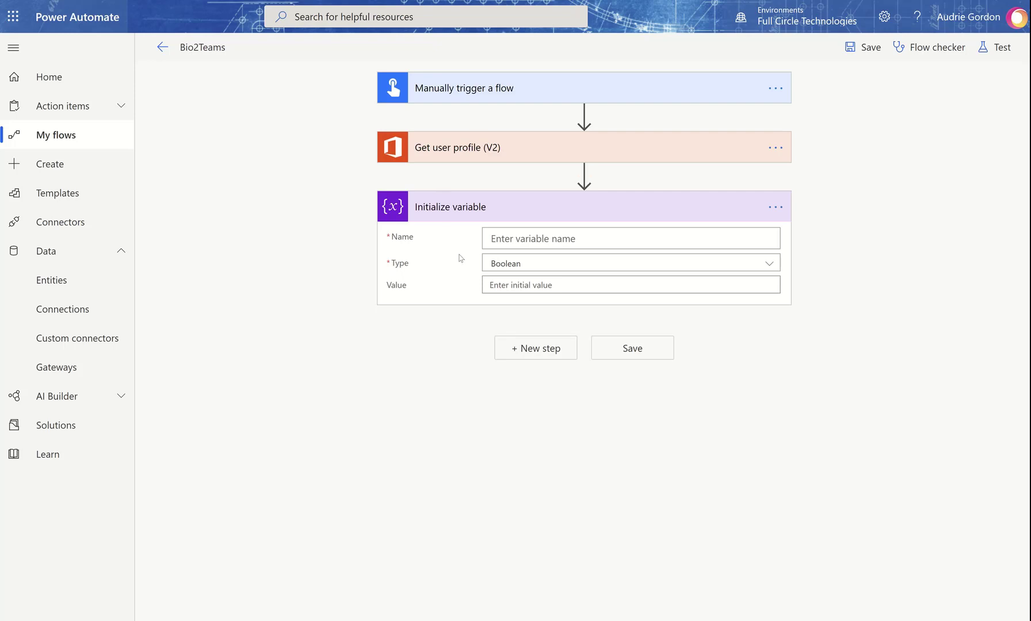
{"action": "left_click_drag", "start_coordinate": [509, 212], "coordinate": [500, 123]}
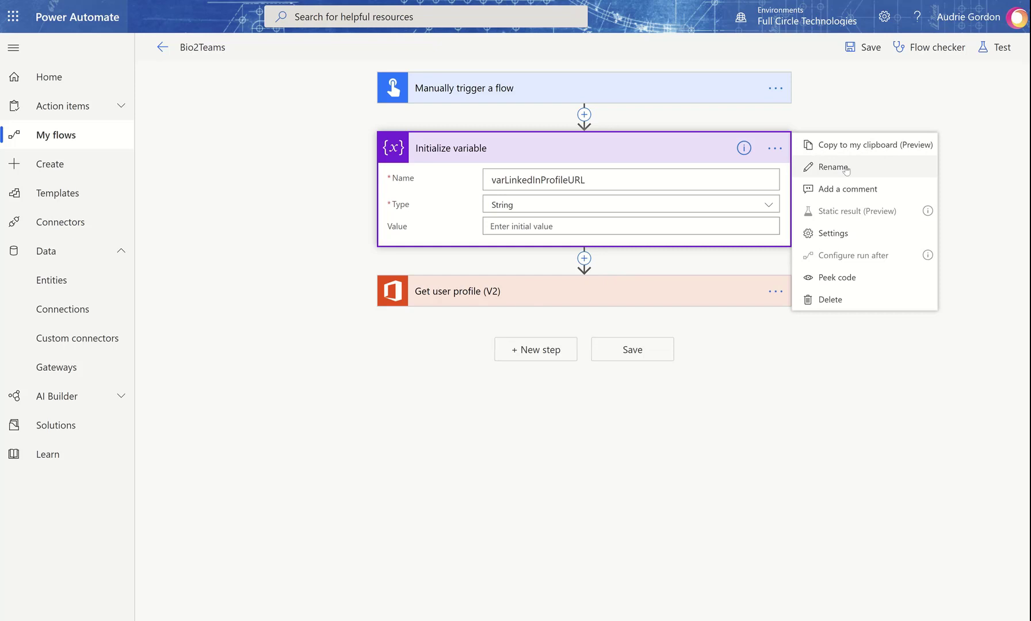
Step: Rename the variable action to "Initialize variable - holding LinkedIn URL" and enter the LinkedIn profile URL as its value
{"action": "left_click", "coordinate": [822, 166]}
{"action": "left_click", "coordinate": [534, 148]}
{"action": "type", "text": "- holding LinkedIn URL"}
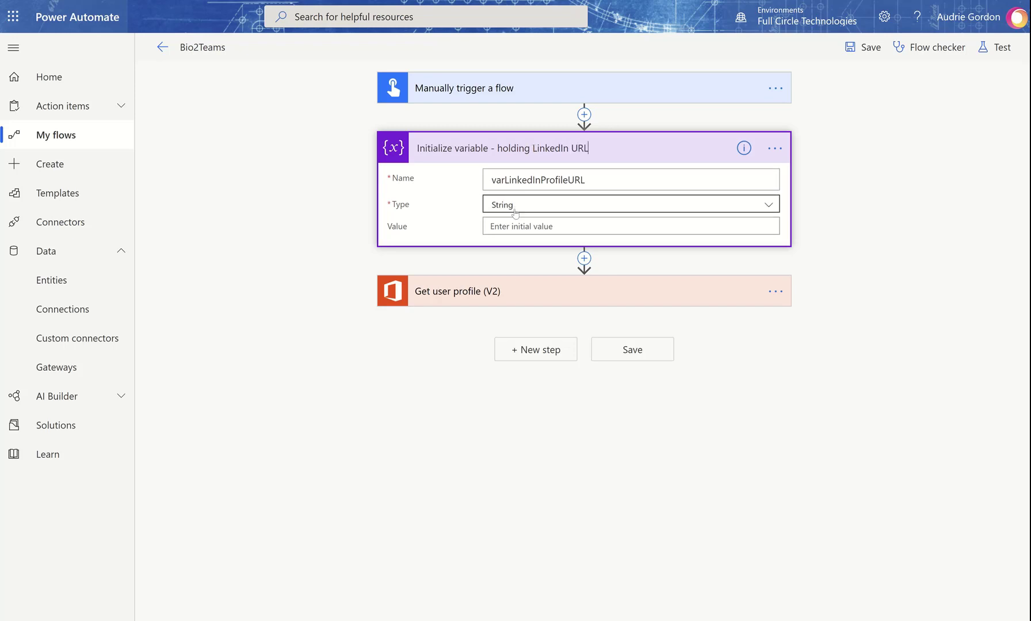
{"action": "left_click", "coordinate": [506, 226]}
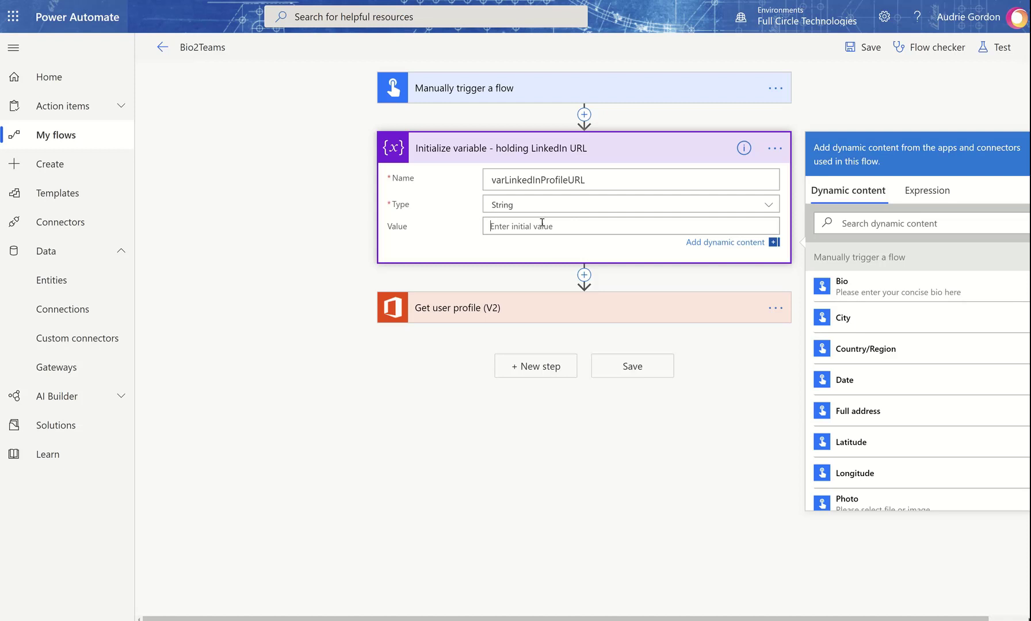
{"action": "type", "text": "https://www.linkedin.com/in/audrie-magno-gordon-8b52a323/"}
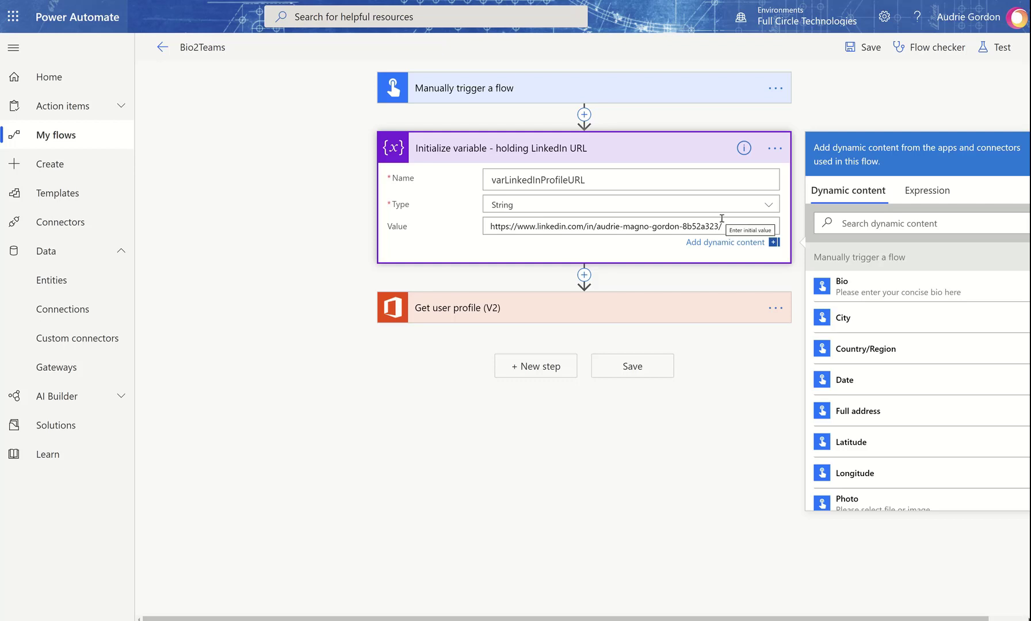
{"action": "left_click", "coordinate": [488, 92]}
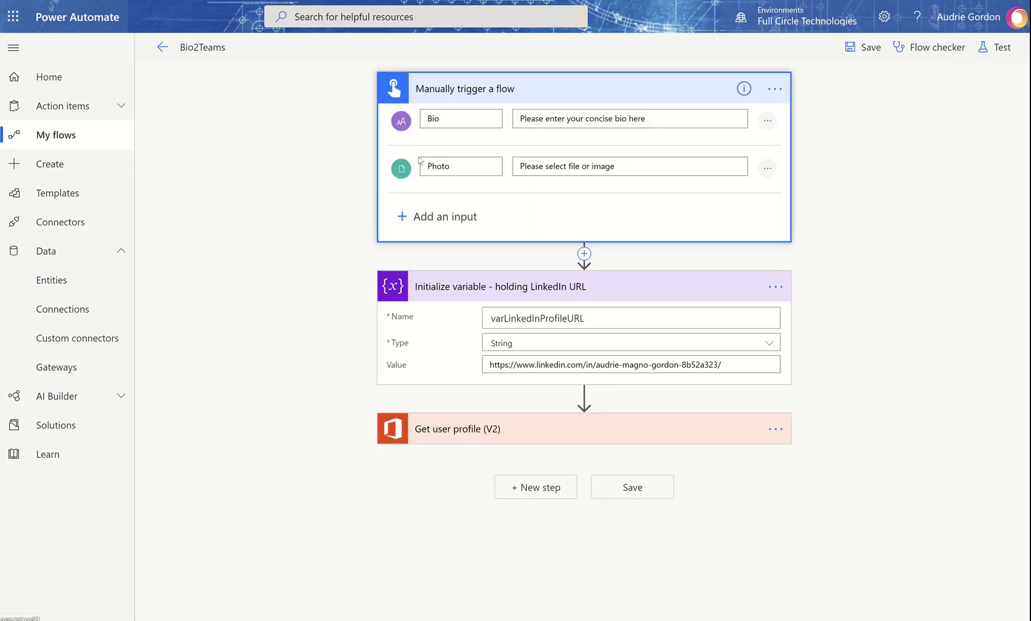
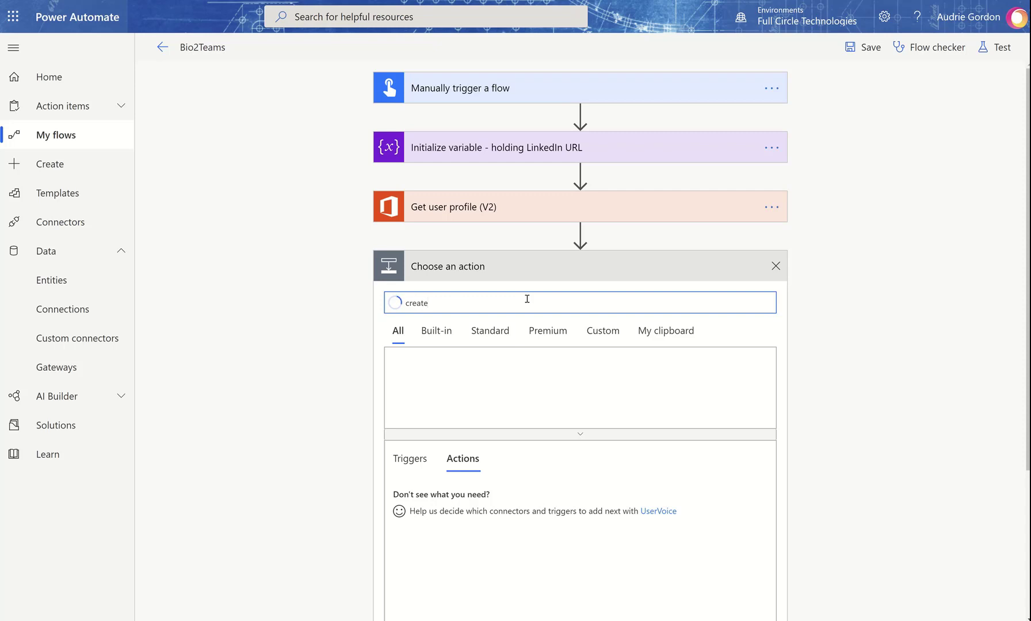
Step: Find the actions for "create file" and add SharePoint's Create file after Get user profile (V2)
{"action": "type", "text": "file"}
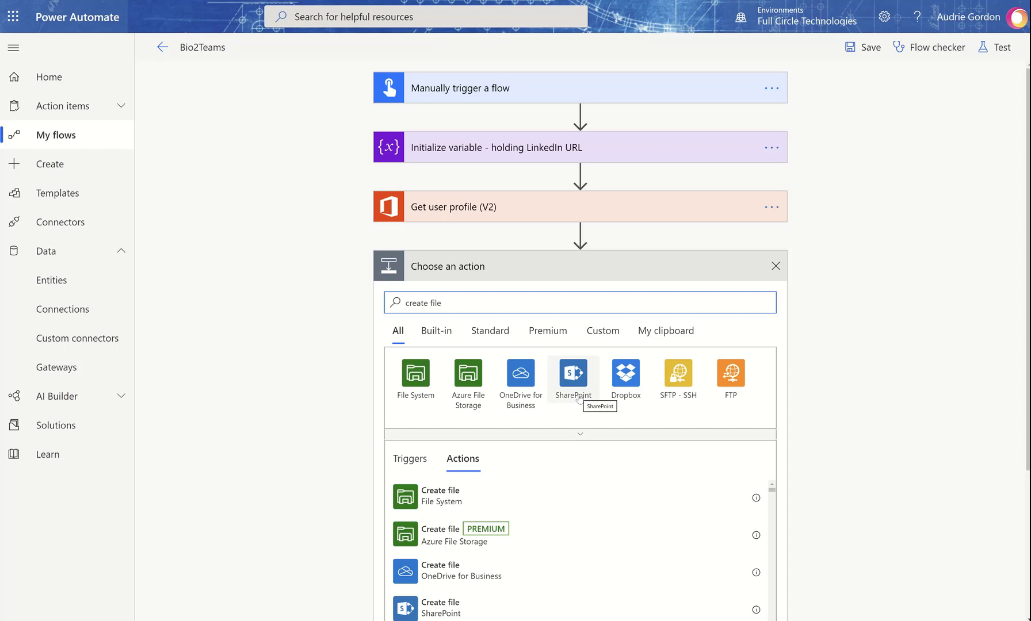
{"action": "left_click", "coordinate": [575, 380]}
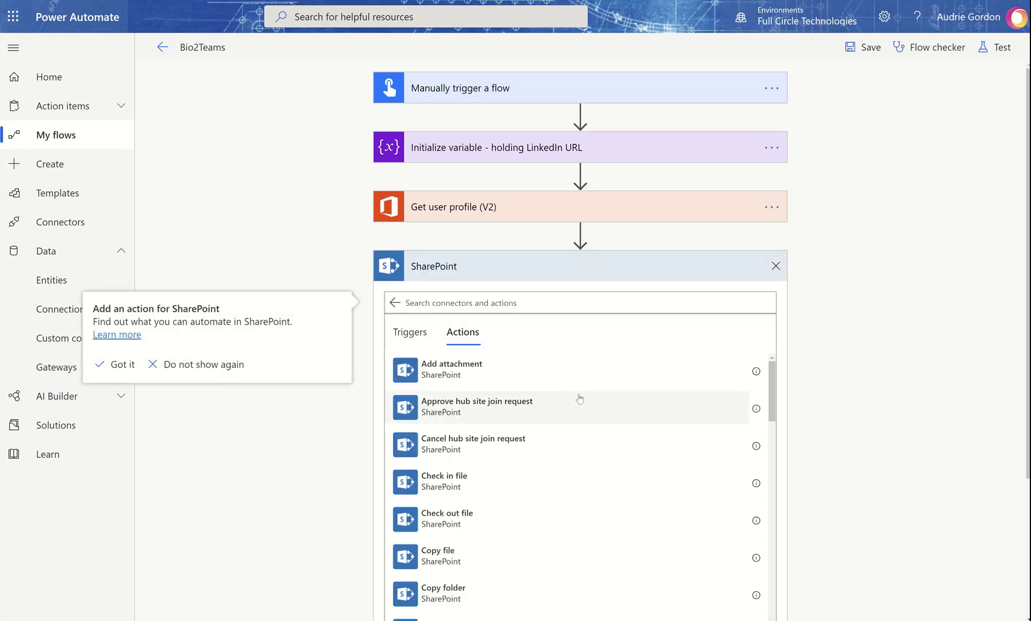
{"action": "scroll", "coordinate": [518, 460], "scroll_direction": "down", "scroll_amount": 3}
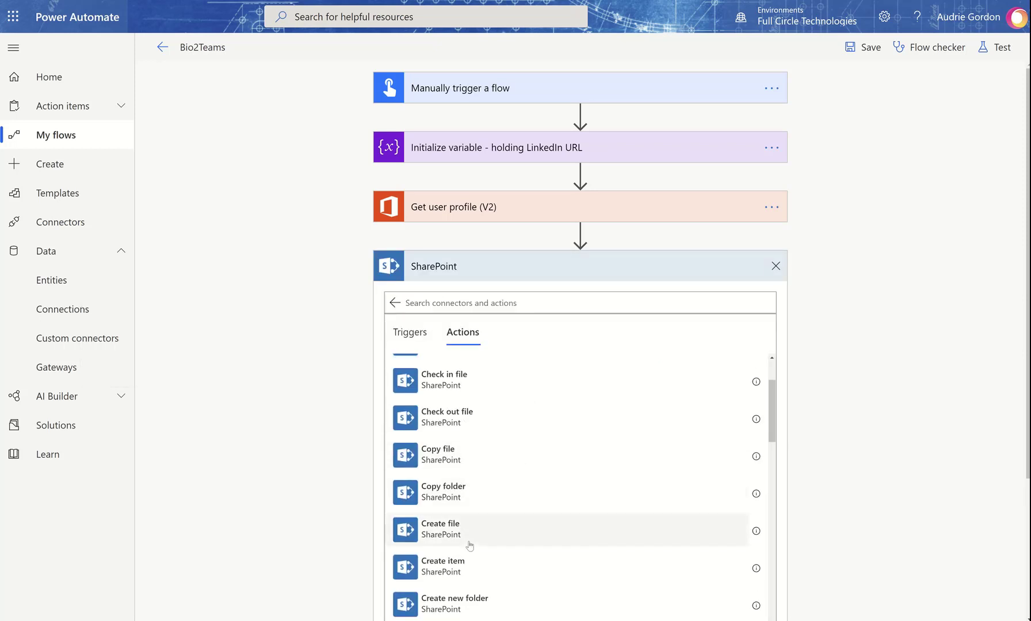
{"action": "left_click", "coordinate": [470, 546]}
Step: Configure Create file with the Adaptive Cards site, /Shared Documents folder, file name Photo plus the trigger's Timestamp plus .png, and Photo as content
{"action": "left_click", "coordinate": [761, 297]}
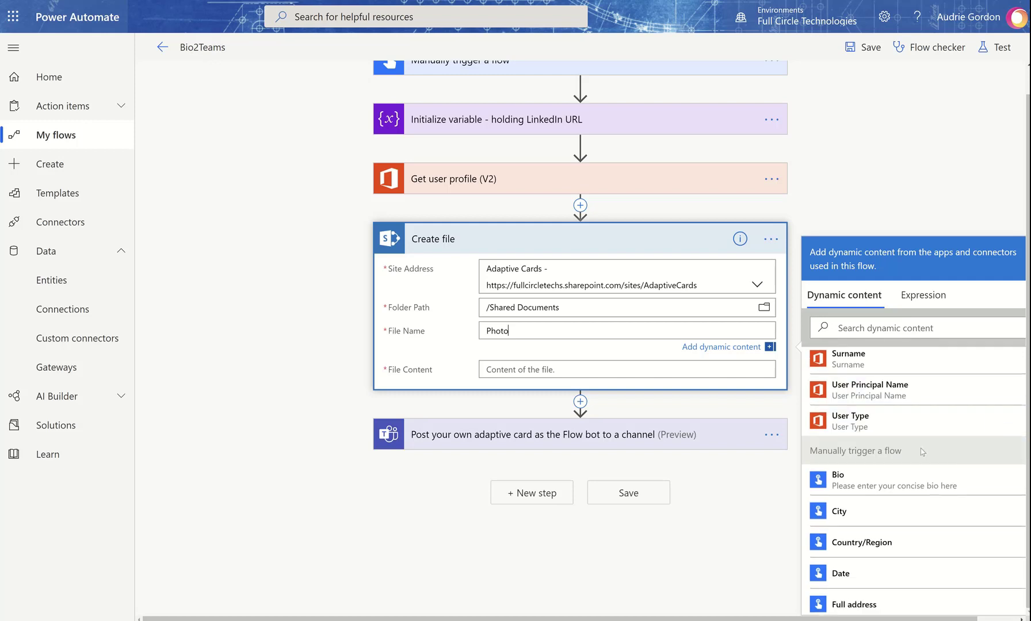
{"action": "scroll", "coordinate": [919, 448], "scroll_direction": "down", "scroll_amount": 5}
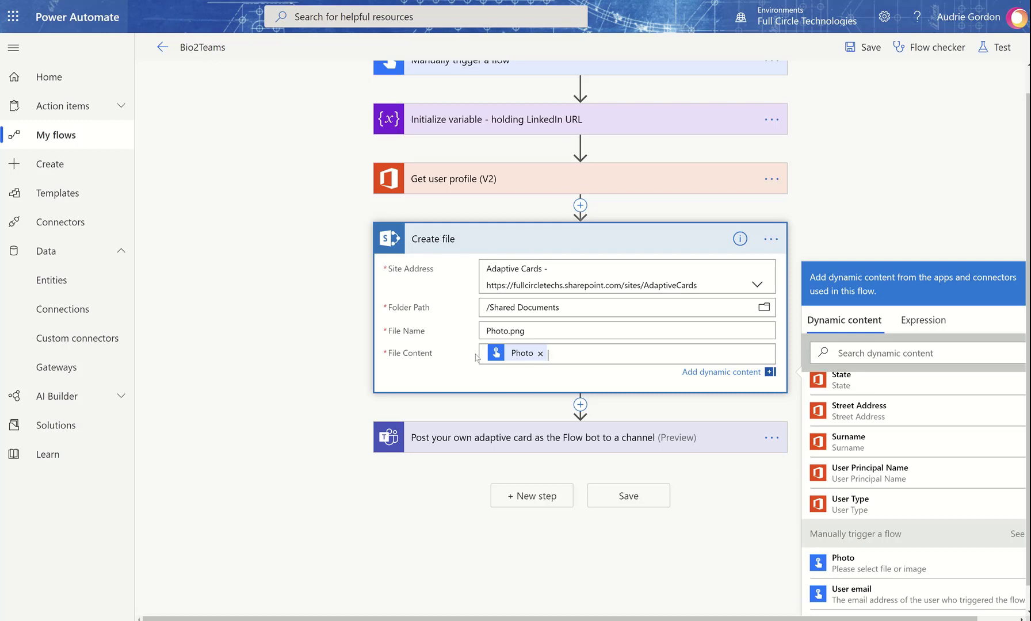
{"action": "left_click", "coordinate": [509, 333]}
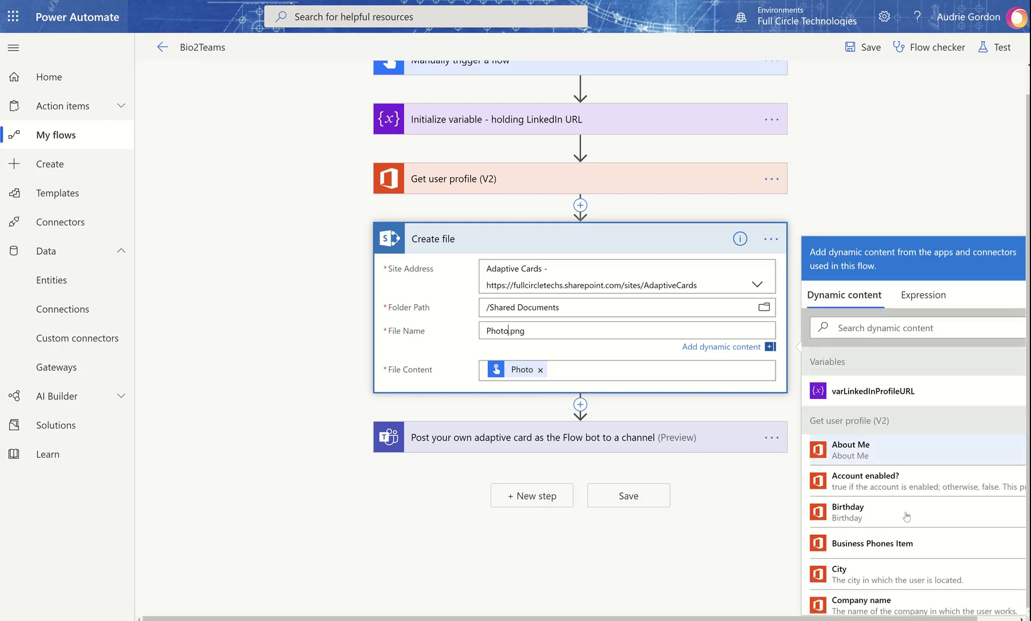
{"action": "scroll", "coordinate": [895, 526], "scroll_direction": "down", "scroll_amount": 5}
{"action": "scroll", "coordinate": [894, 525], "scroll_direction": "down", "scroll_amount": 10}
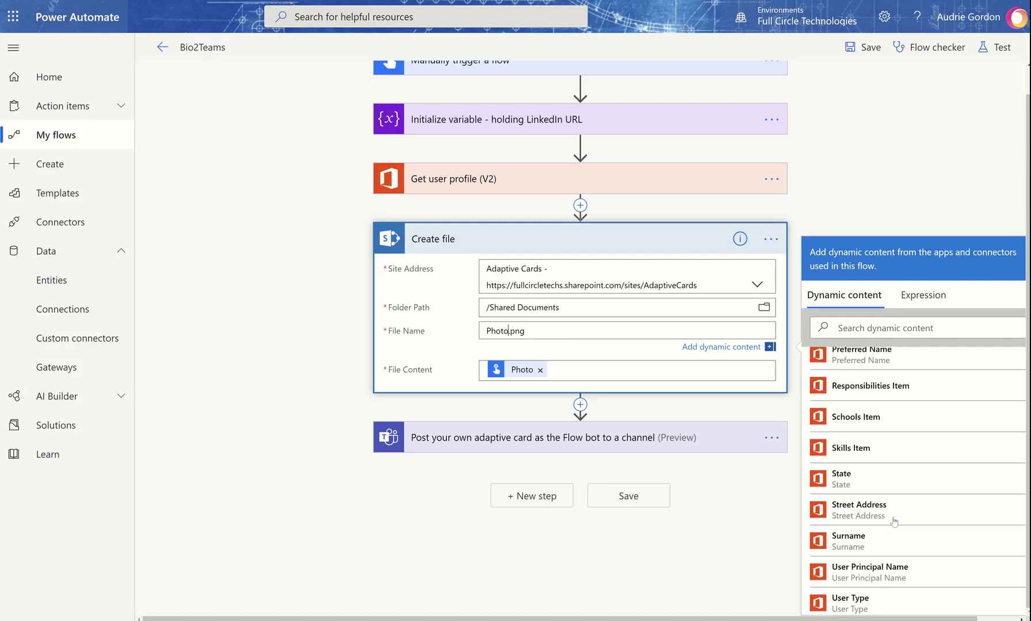
{"action": "scroll", "coordinate": [893, 522], "scroll_direction": "down", "scroll_amount": 5}
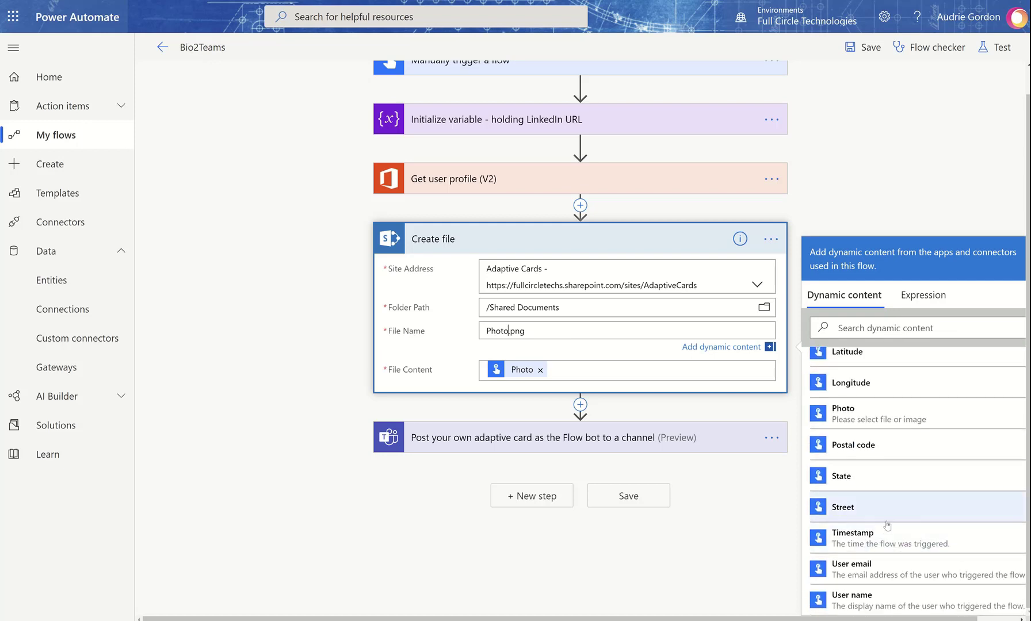
{"action": "scroll", "coordinate": [886, 525], "scroll_direction": "up", "scroll_amount": 3}
{"action": "scroll", "coordinate": [887, 525], "scroll_direction": "down", "scroll_amount": 3}
{"action": "left_click", "coordinate": [853, 539]}
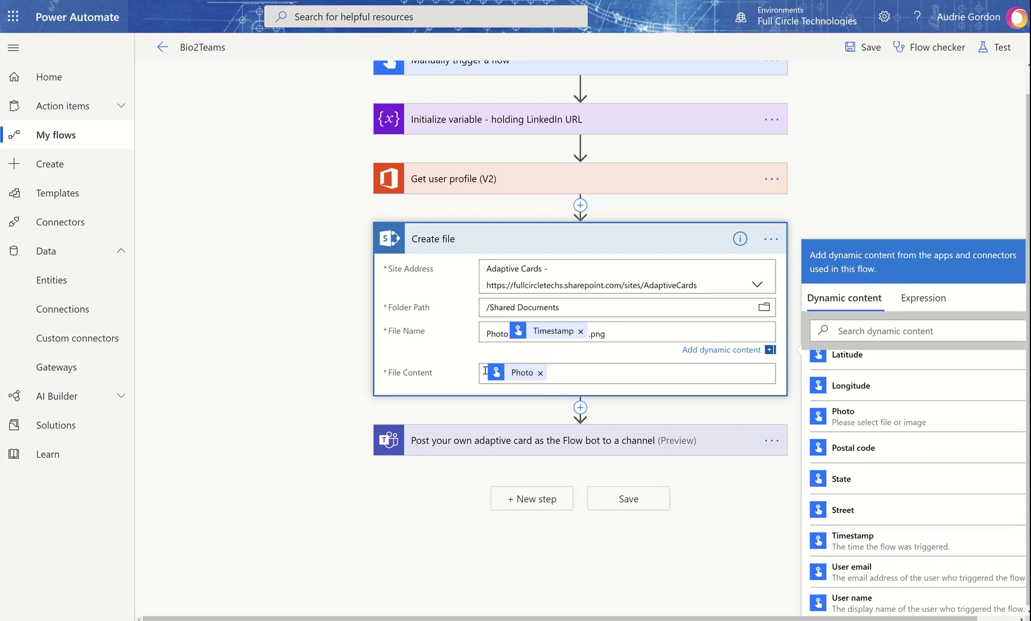
Step: Insert SharePoint's Get file properties action between Create file and the adaptive card post
{"action": "left_click", "coordinate": [577, 412]}
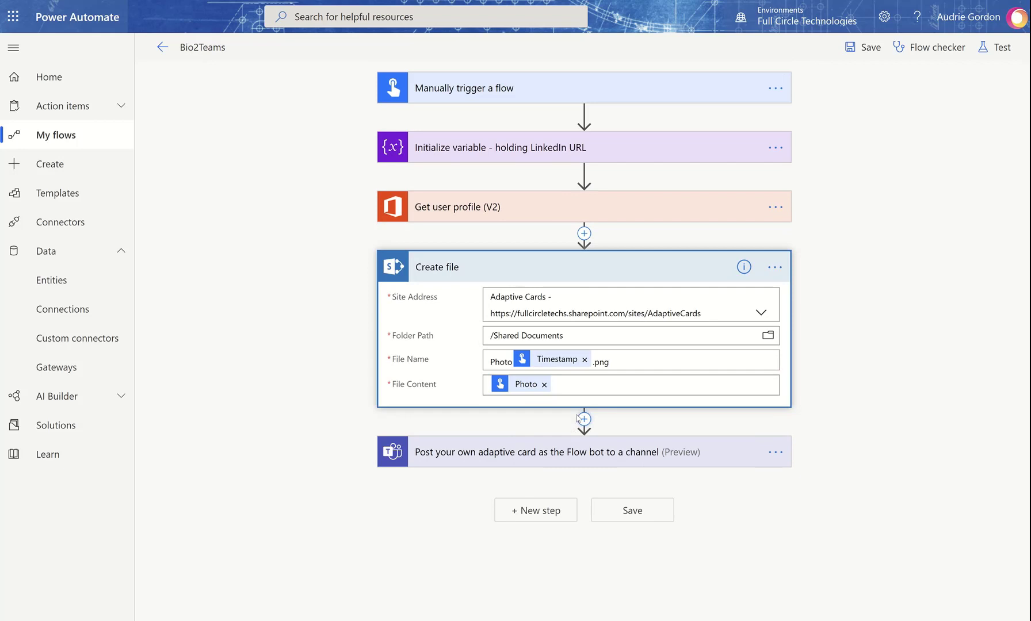
{"action": "left_click", "coordinate": [578, 418]}
{"action": "left_click", "coordinate": [578, 433]}
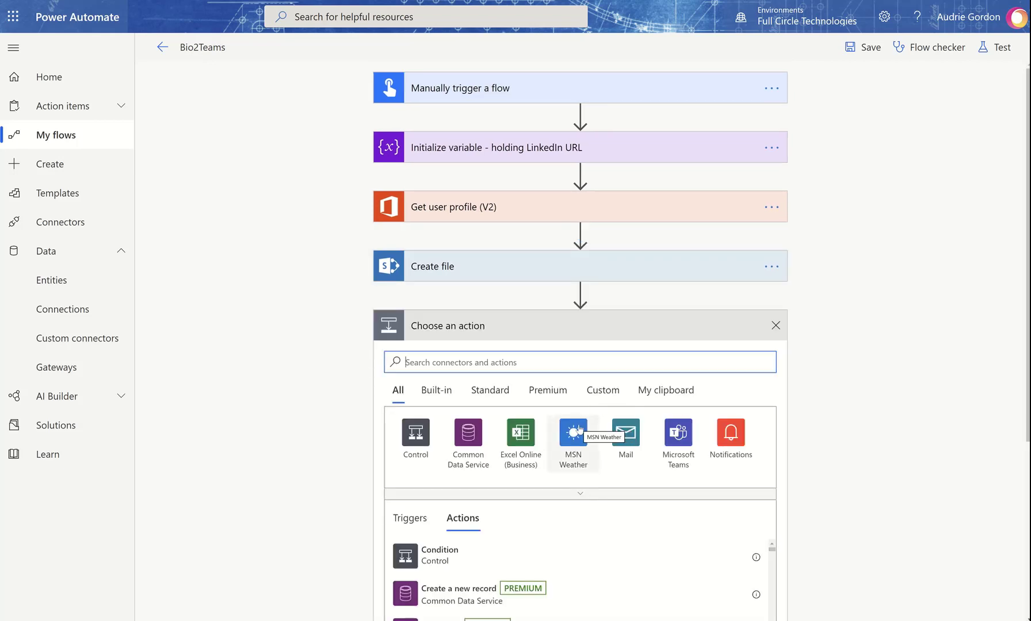
{"action": "type", "text": "sharepoint"}
{"action": "left_click", "coordinate": [415, 435]}
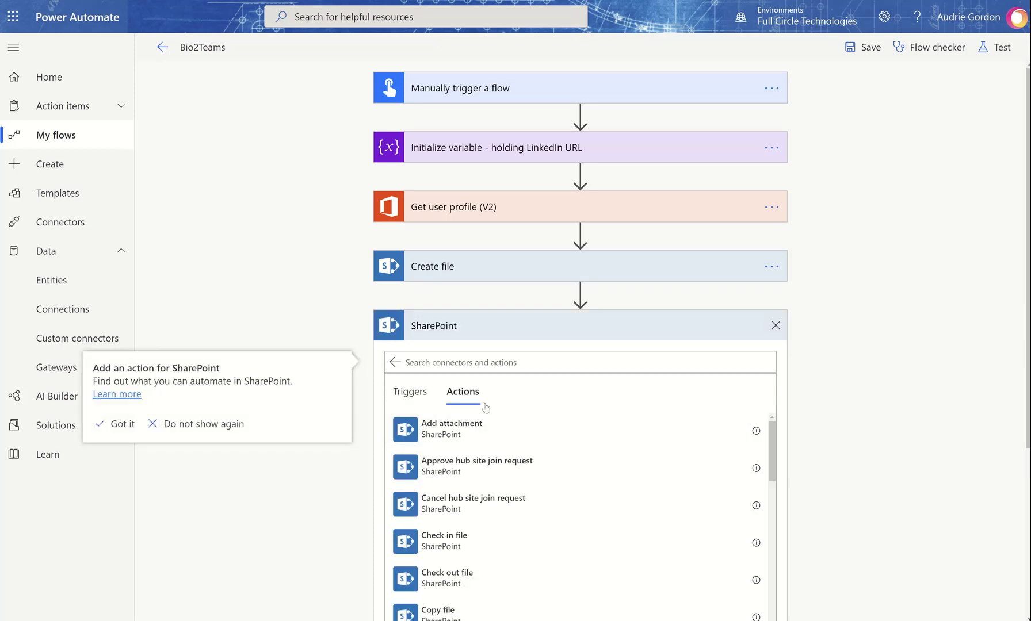
{"action": "scroll", "coordinate": [549, 440], "scroll_direction": "down", "scroll_amount": 6}
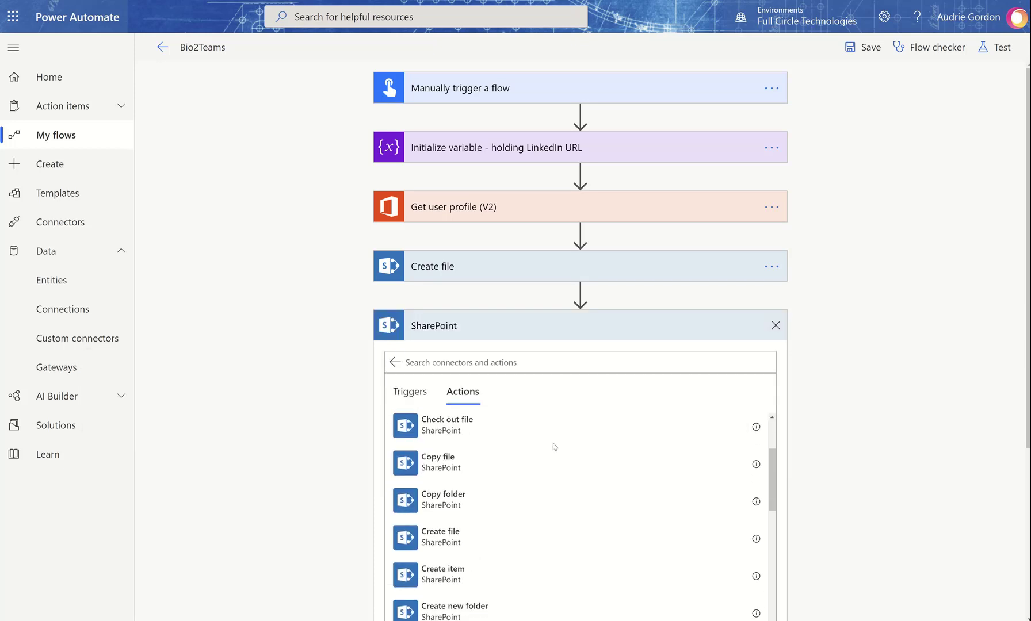
{"action": "scroll", "coordinate": [554, 446], "scroll_direction": "down", "scroll_amount": 1}
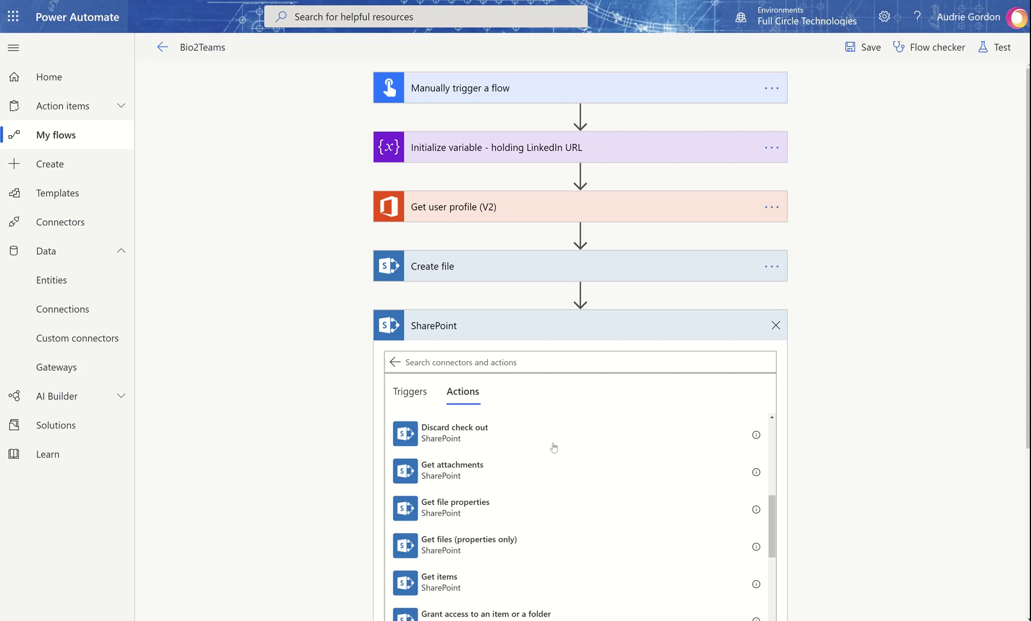
{"action": "scroll", "coordinate": [554, 447], "scroll_direction": "down", "scroll_amount": 7}
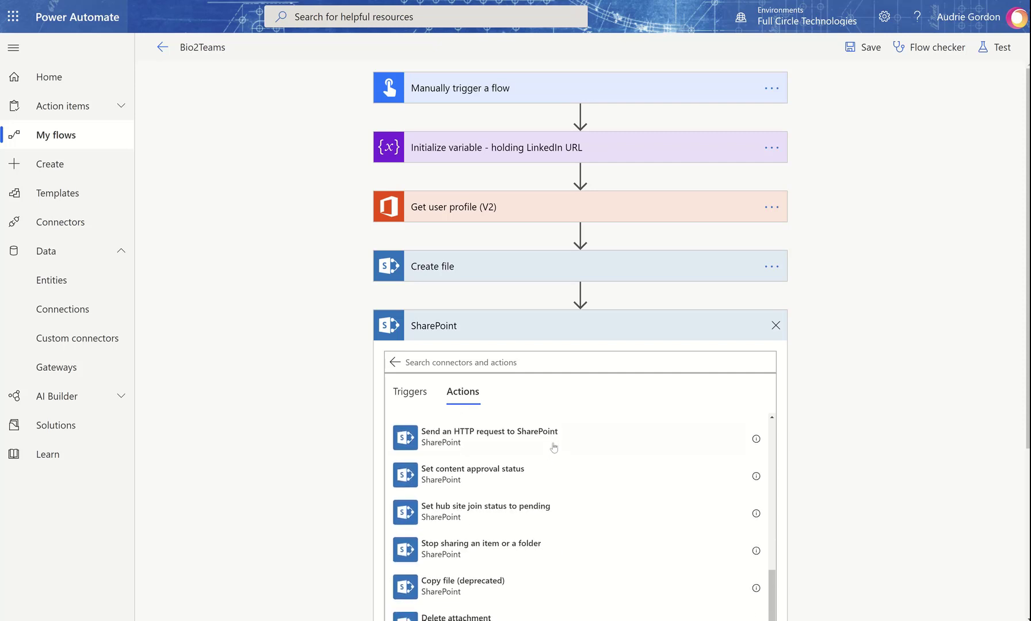
{"action": "scroll", "coordinate": [554, 449], "scroll_direction": "down", "scroll_amount": 3}
{"action": "scroll", "coordinate": [558, 455], "scroll_direction": "up", "scroll_amount": 5}
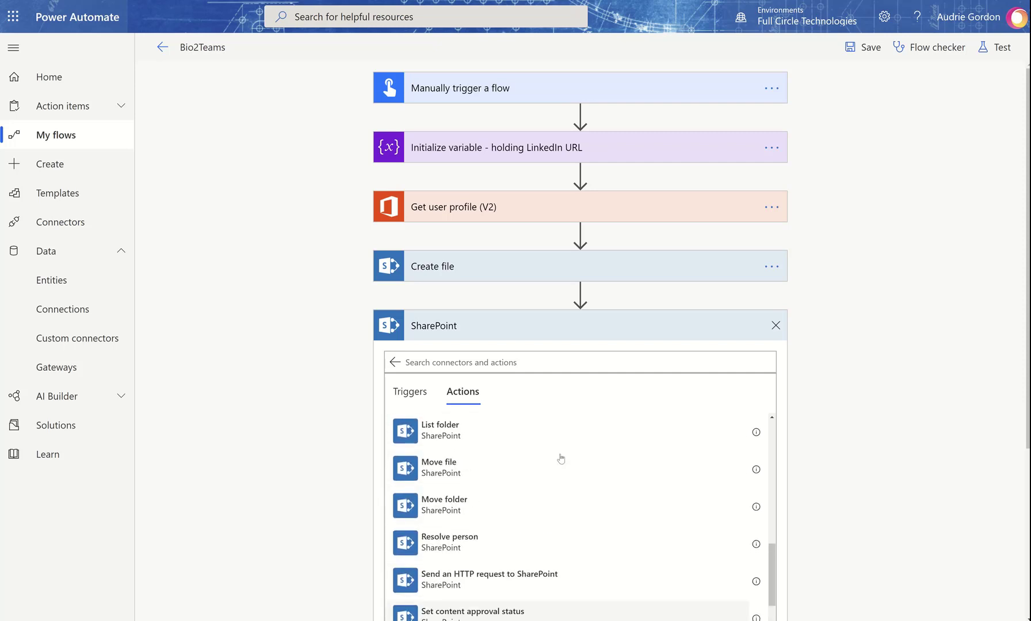
{"action": "scroll", "coordinate": [561, 459], "scroll_direction": "up", "scroll_amount": 10}
{"action": "scroll", "coordinate": [562, 460], "scroll_direction": "down", "scroll_amount": 2}
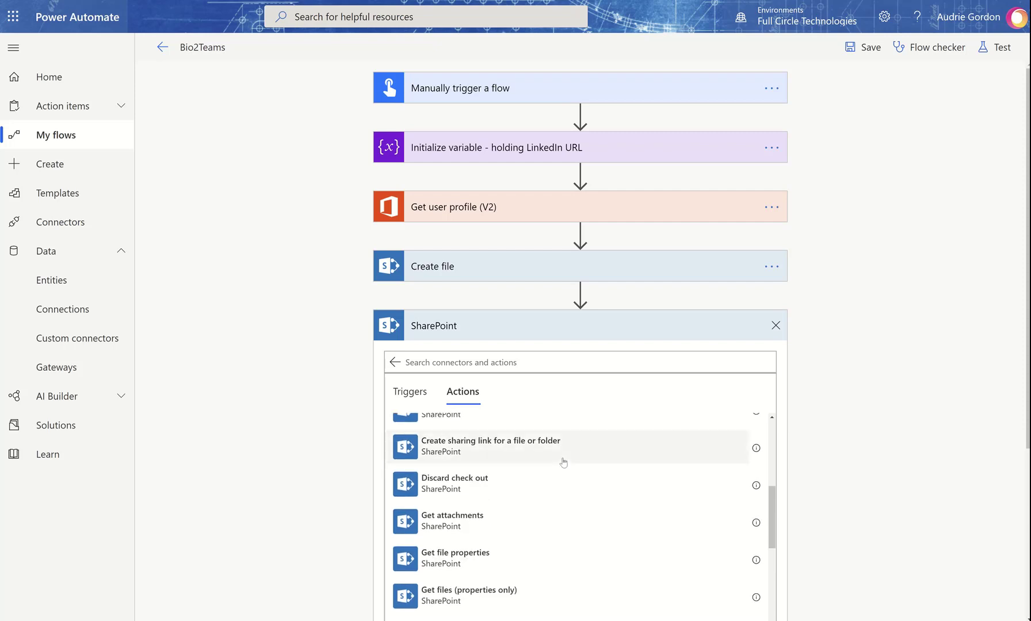
{"action": "left_click", "coordinate": [538, 553]}
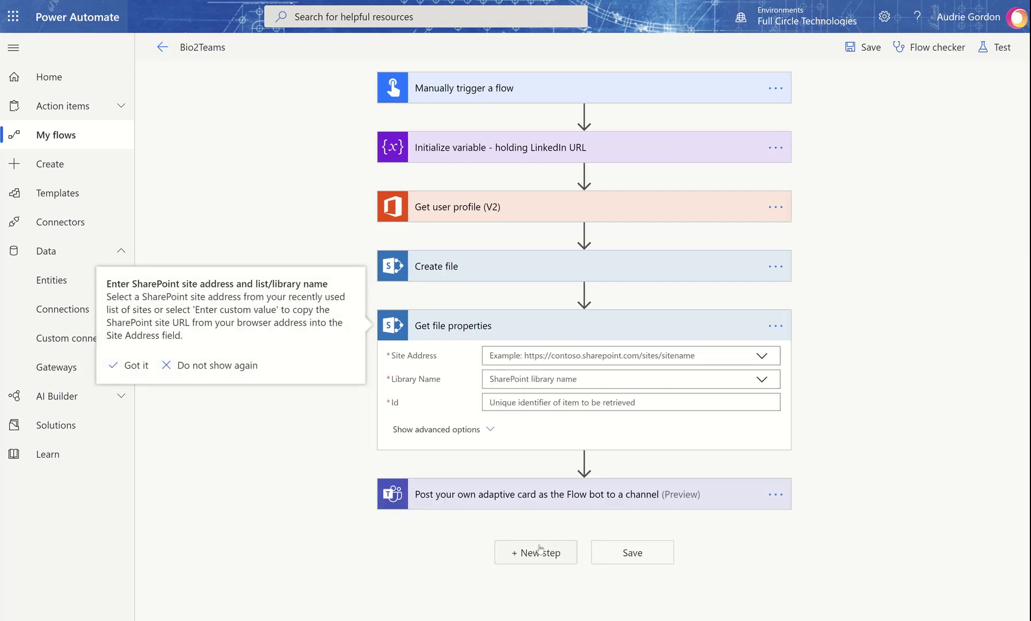
Step: Set the site address of Get file properties to Adaptive Cards and open its library name choices
{"action": "left_click", "coordinate": [753, 357]}
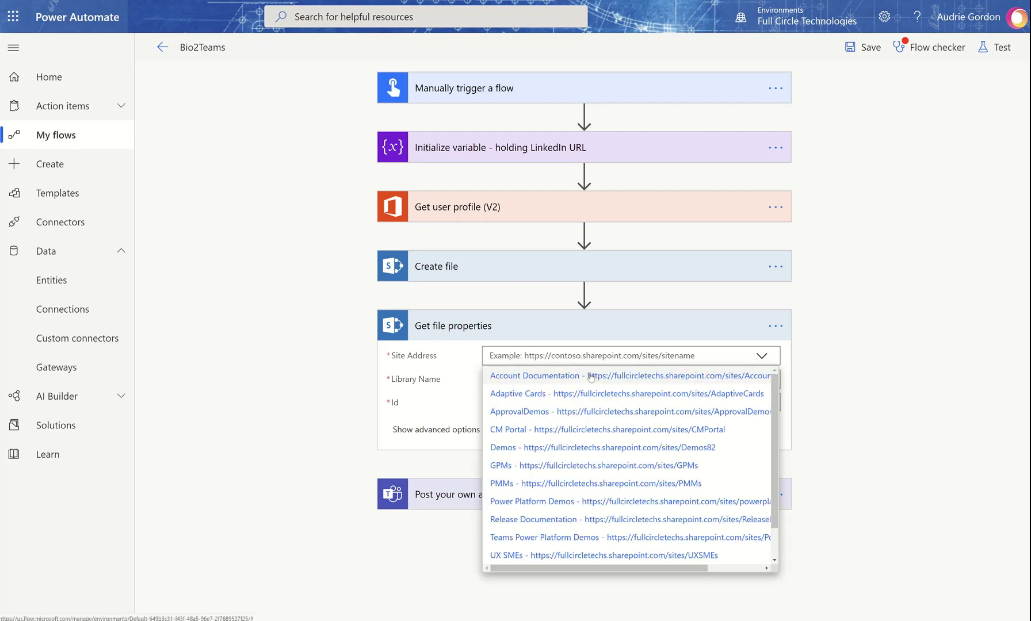
{"action": "left_click", "coordinate": [589, 394]}
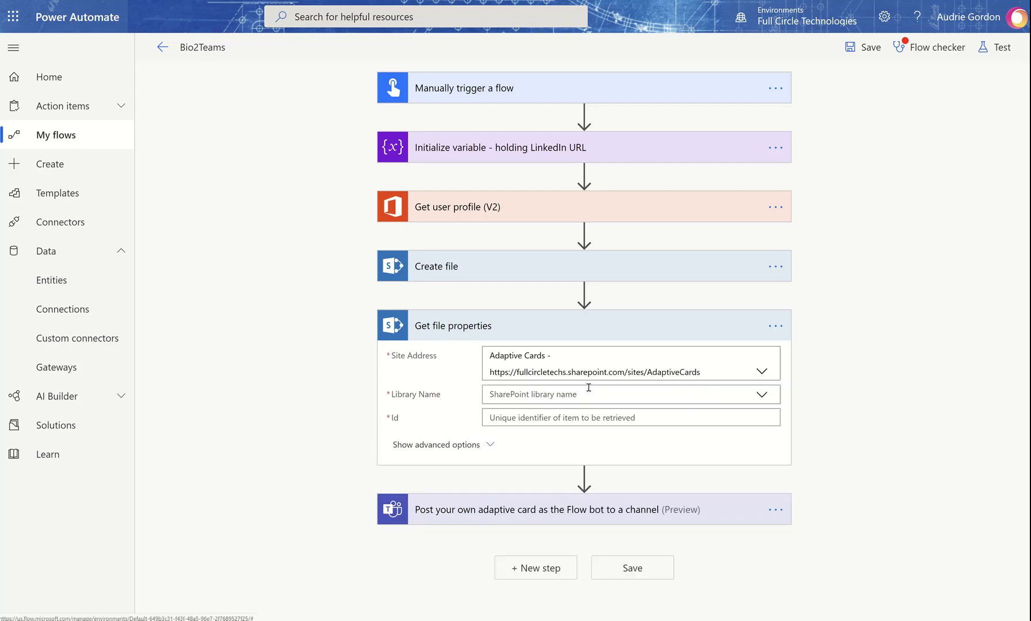
{"action": "left_click", "coordinate": [761, 395]}
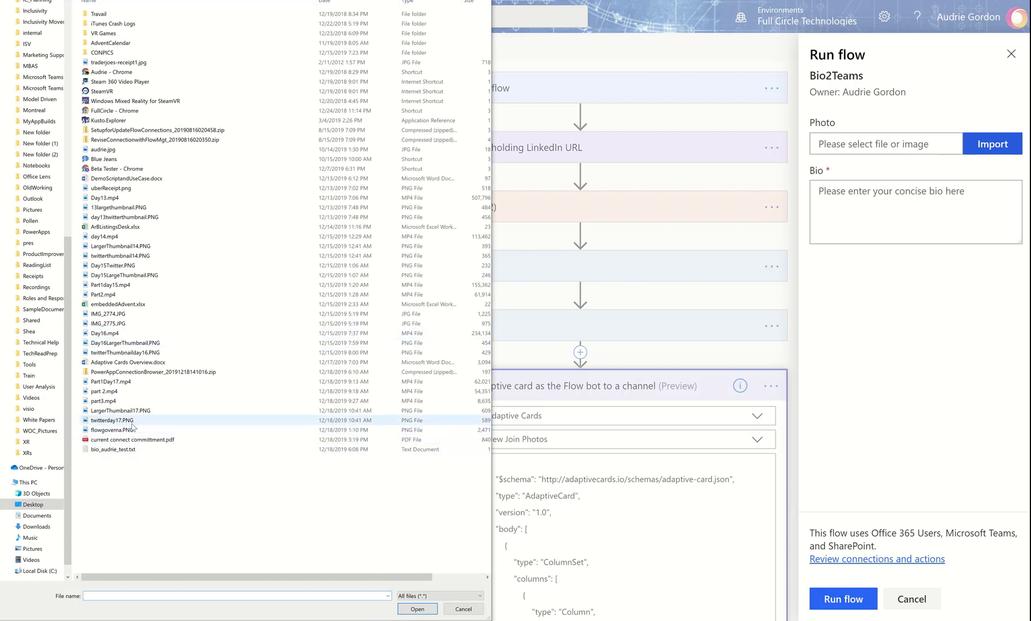
Step: Run the Bio2Teams flow with the flow owner's JPG portrait from the Desktop as photo and a Lorem ipsum bio
{"action": "double_click", "coordinate": [124, 150]}
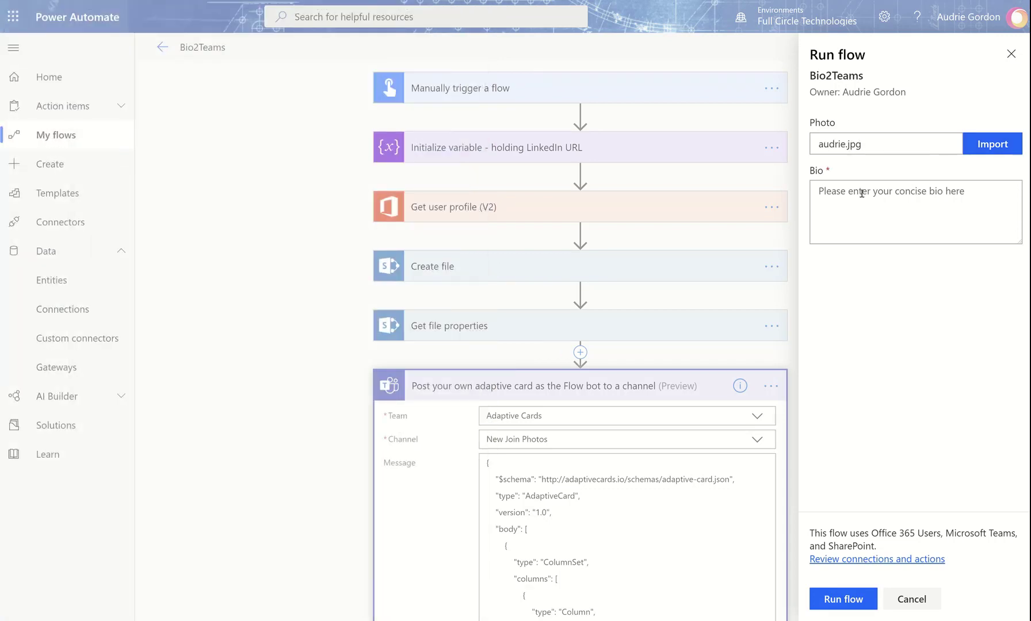
{"action": "left_click", "coordinate": [881, 216]}
{"action": "left_click", "coordinate": [828, 597]}
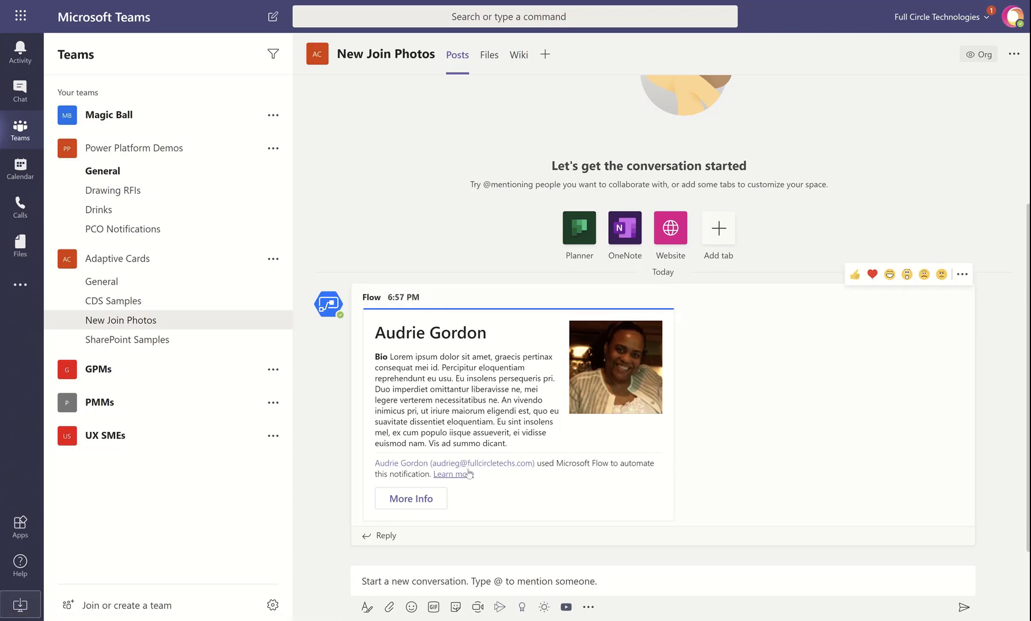
Step: In the New Join Photos channel in Microsoft Teams, open the posted card's More Info link and dismiss LinkedIn's sign-in prompt
{"action": "left_click", "coordinate": [411, 499]}
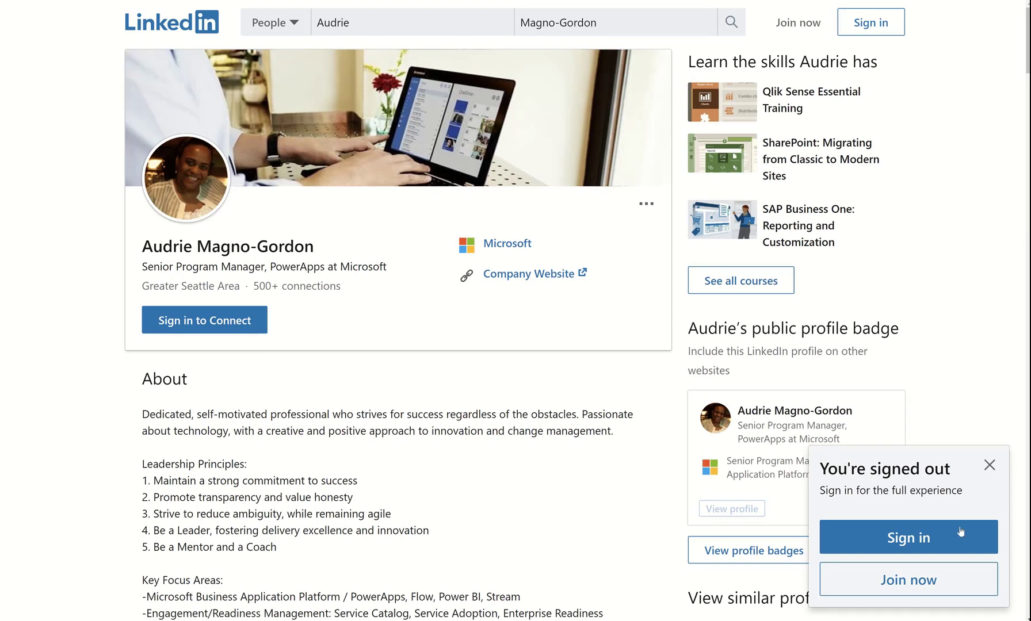
{"action": "left_click", "coordinate": [991, 470]}
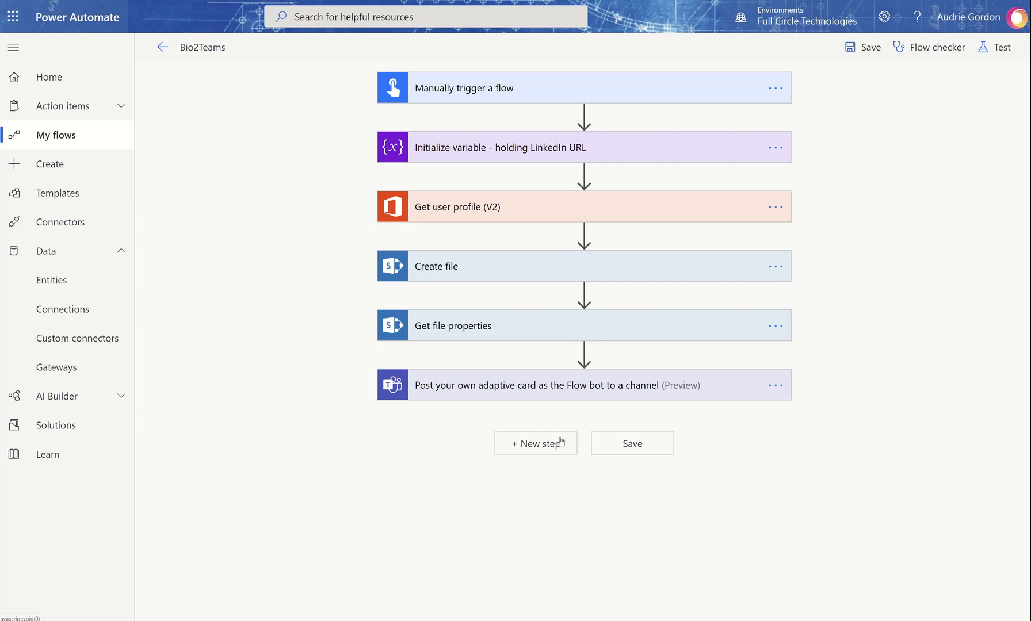
Step: Add the Office 365 Users action Update my profile photo at the end of the flow, after the adaptive card post
{"action": "left_click", "coordinate": [535, 444]}
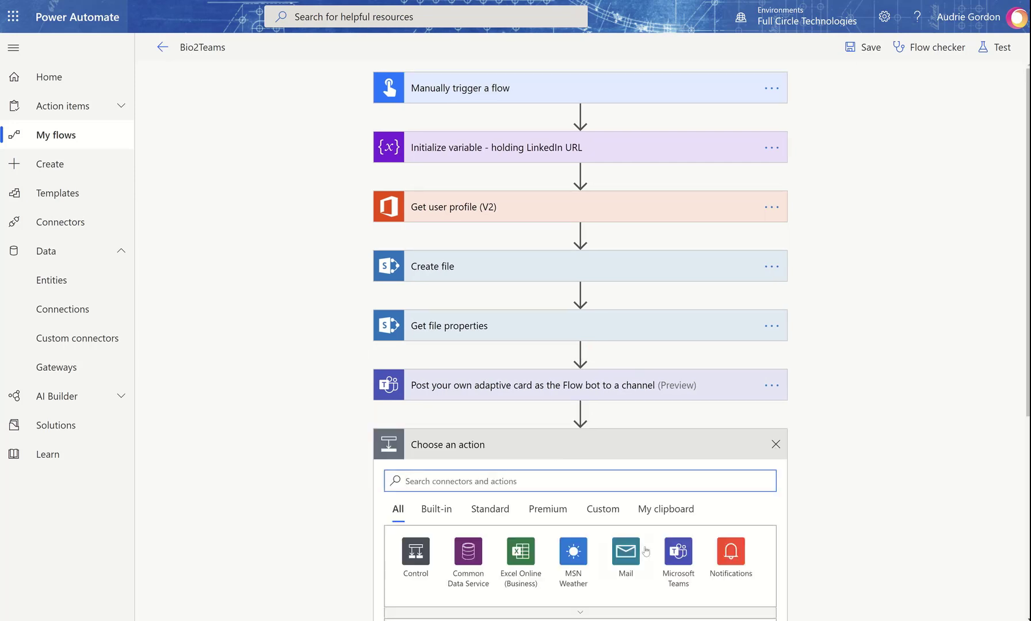
{"action": "type", "text": "offuce"}
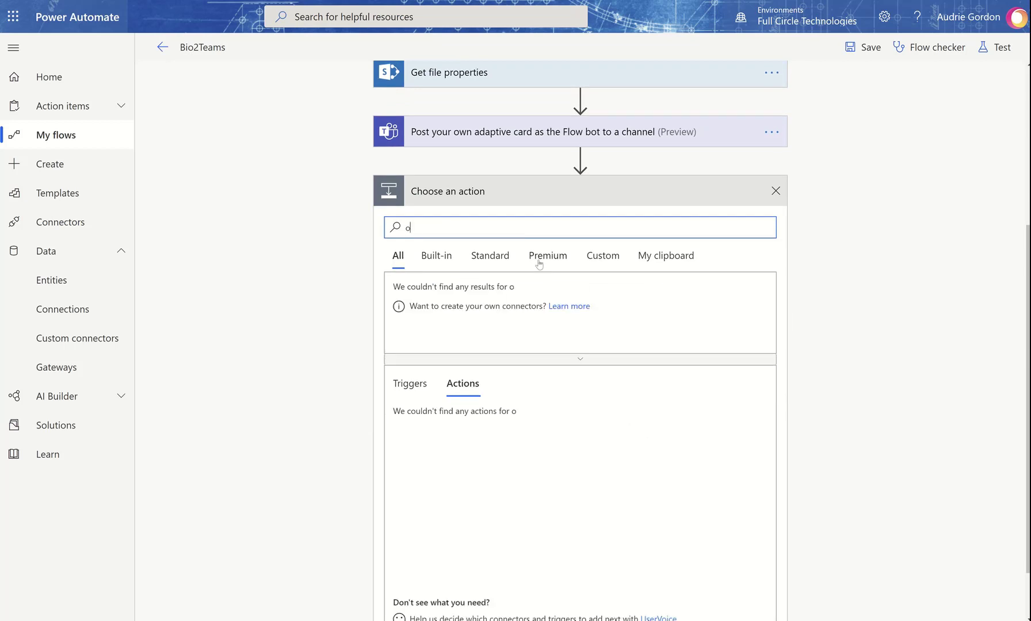
{"action": "type", "text": "ice "}
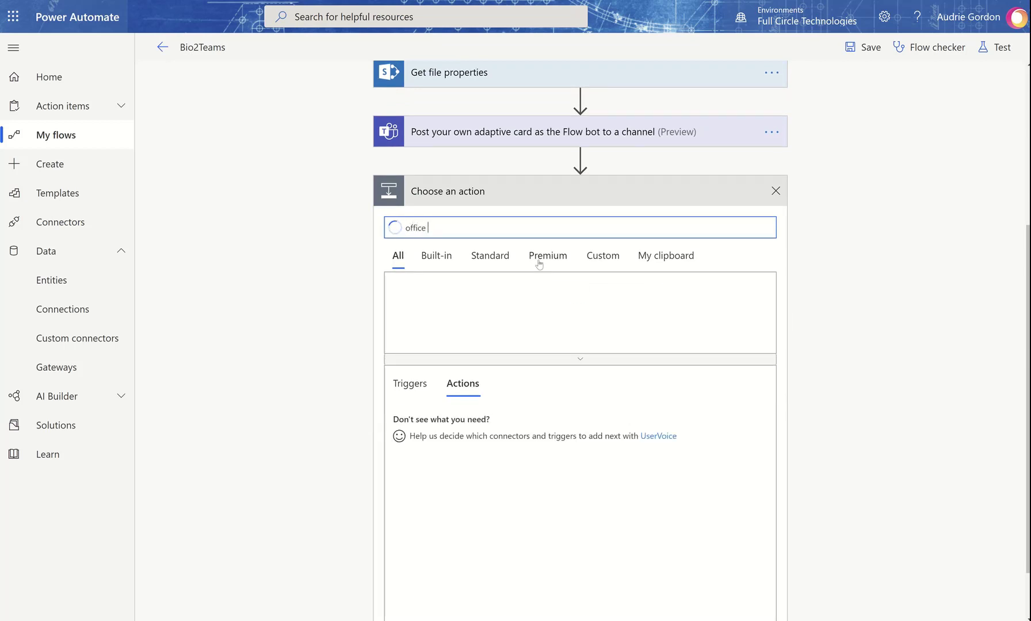
{"action": "type", "text": "365 users"}
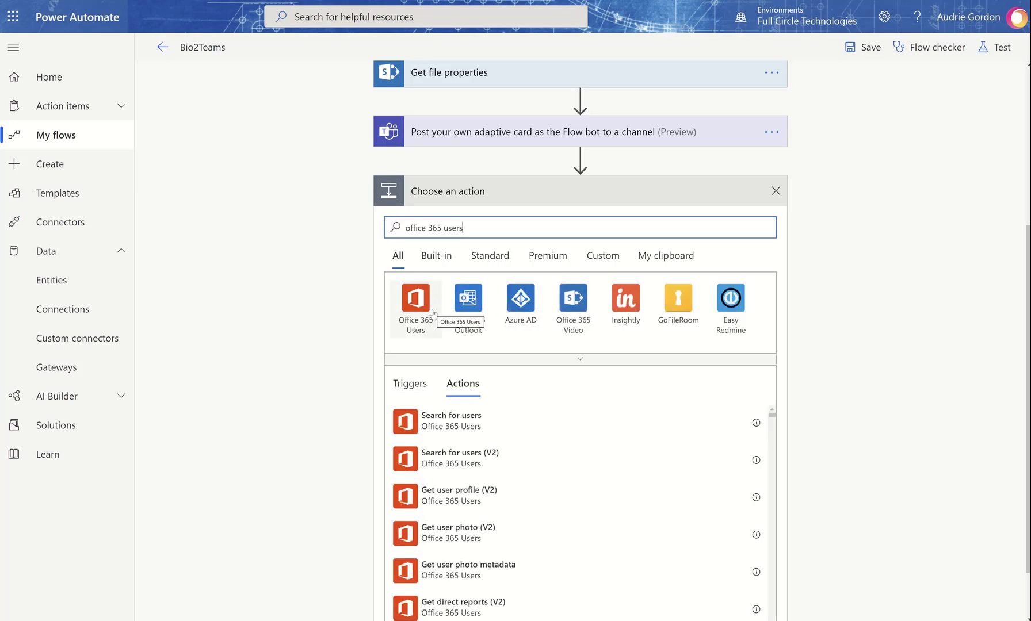
{"action": "left_click", "coordinate": [433, 312]}
{"action": "scroll", "coordinate": [433, 313], "scroll_direction": "down", "scroll_amount": 5}
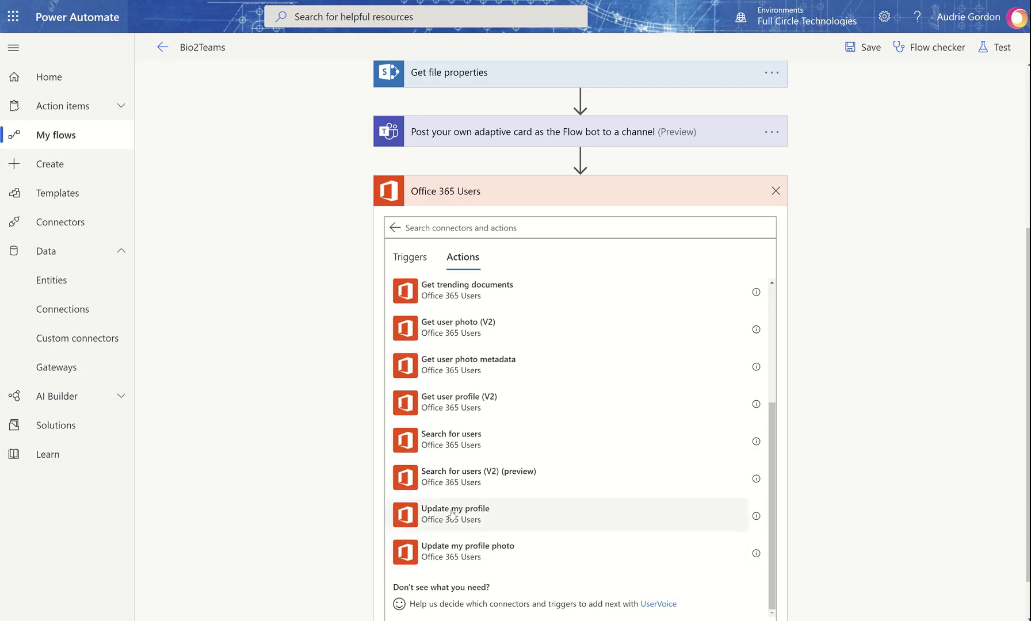
{"action": "left_click", "coordinate": [499, 554]}
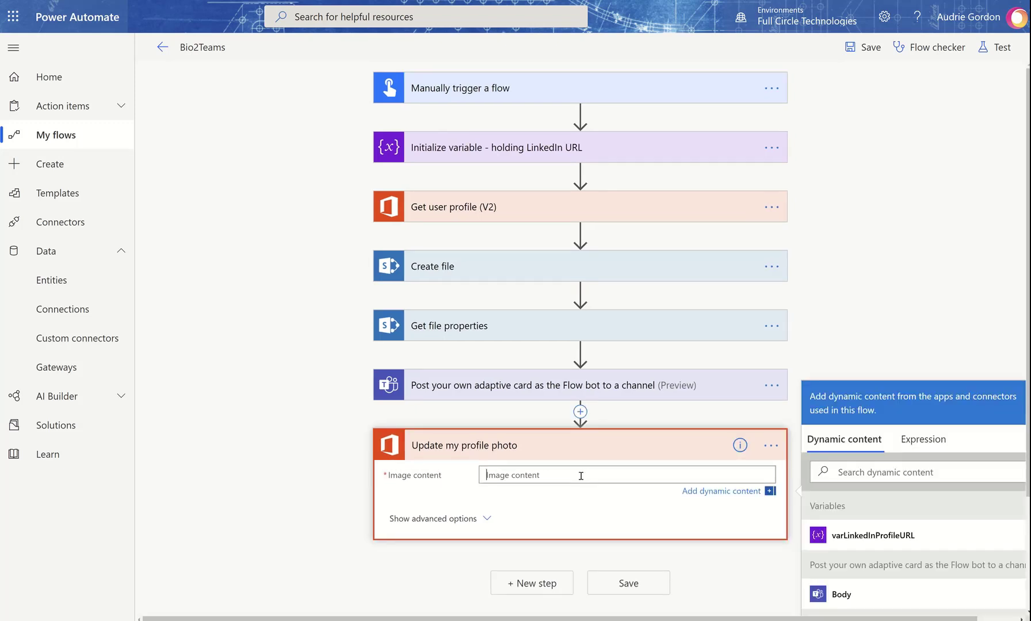
Step: Set the image content of Update my profile photo to the trigger's Photo input and show the action's advanced options
{"action": "scroll", "coordinate": [914, 526], "scroll_direction": "down", "scroll_amount": 10}
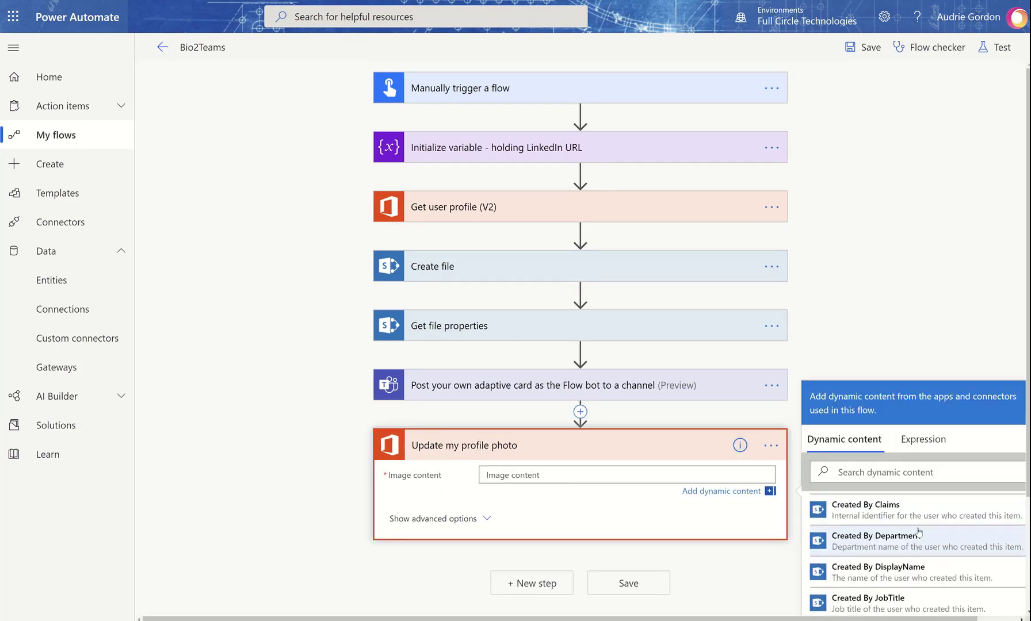
{"action": "scroll", "coordinate": [921, 530], "scroll_direction": "down", "scroll_amount": 10}
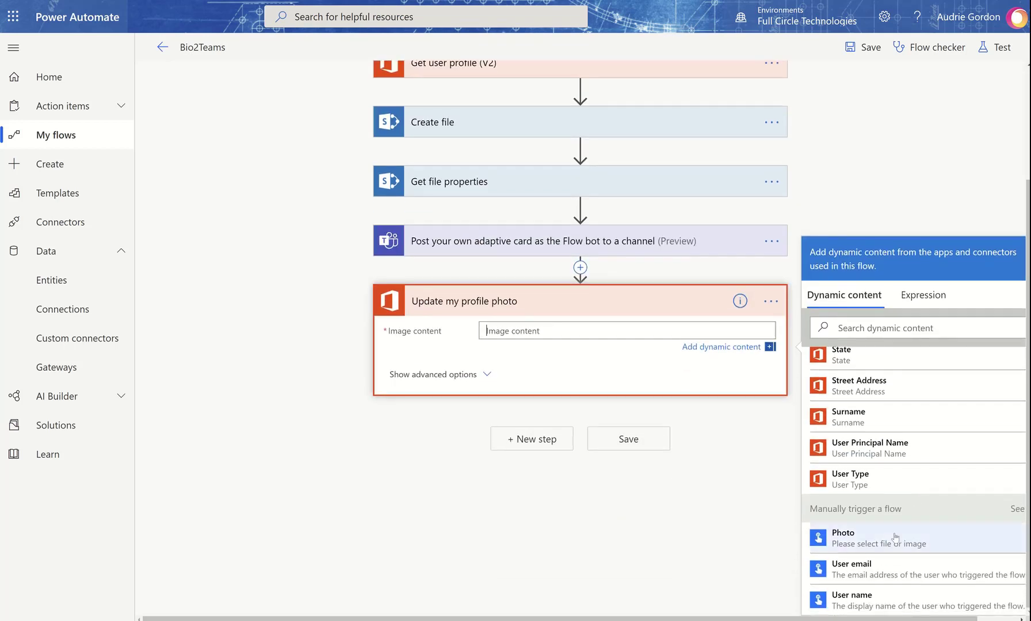
{"action": "left_click", "coordinate": [892, 541]}
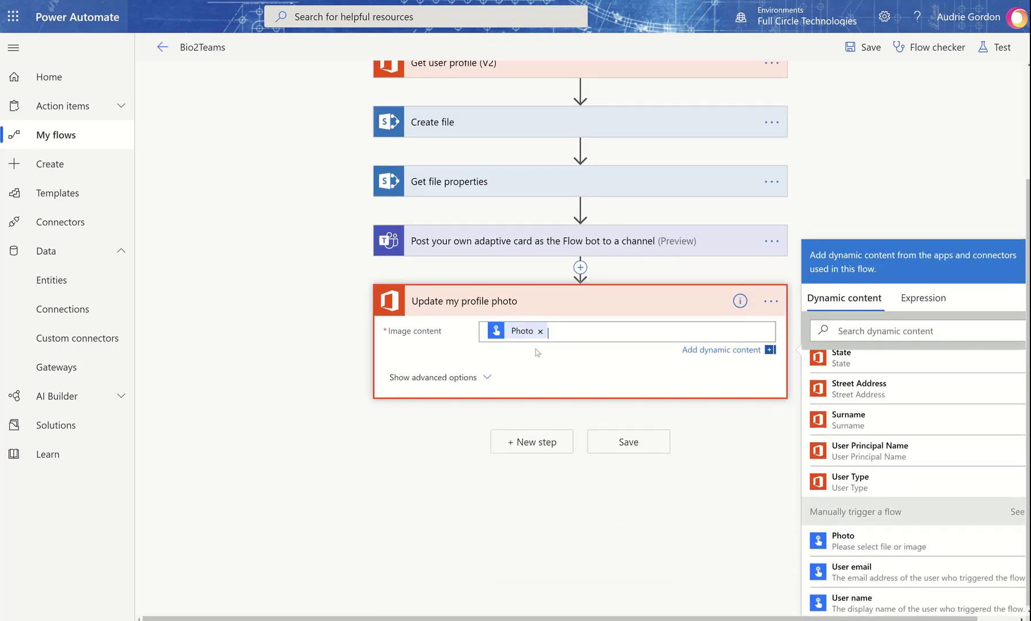
{"action": "left_click", "coordinate": [488, 379]}
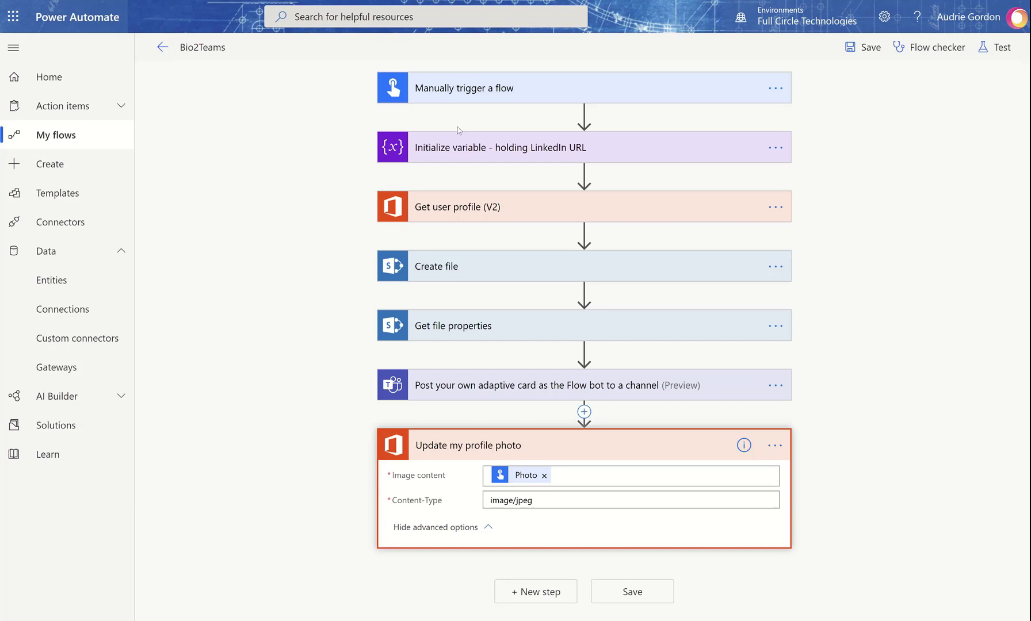
Step: Check the Photo input of the manual trigger, and collapse the trigger and the Update my profile photo action
{"action": "left_click", "coordinate": [492, 89]}
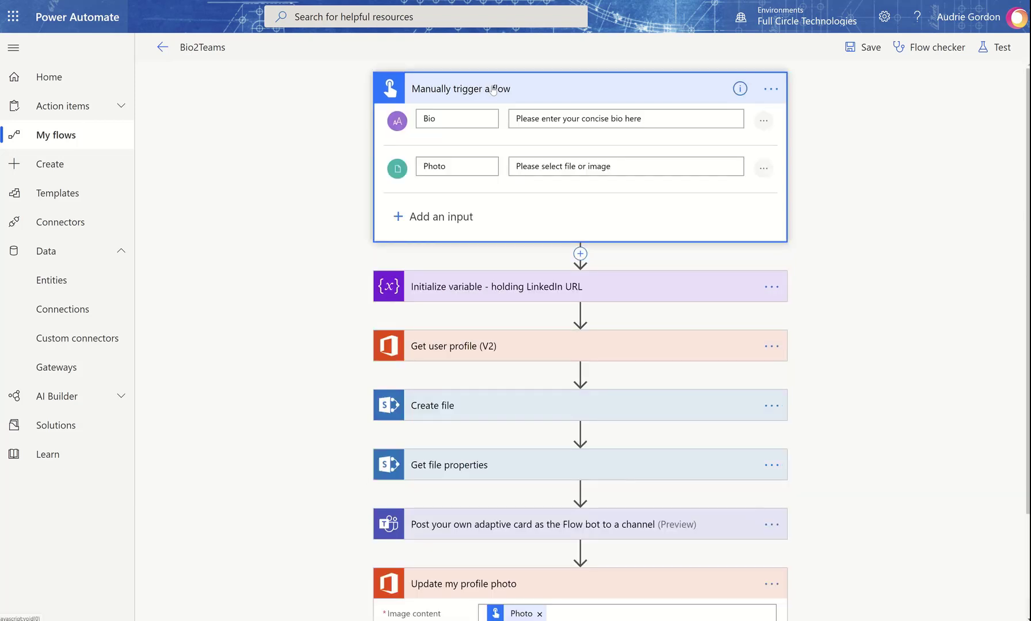
{"action": "left_click", "coordinate": [635, 169]}
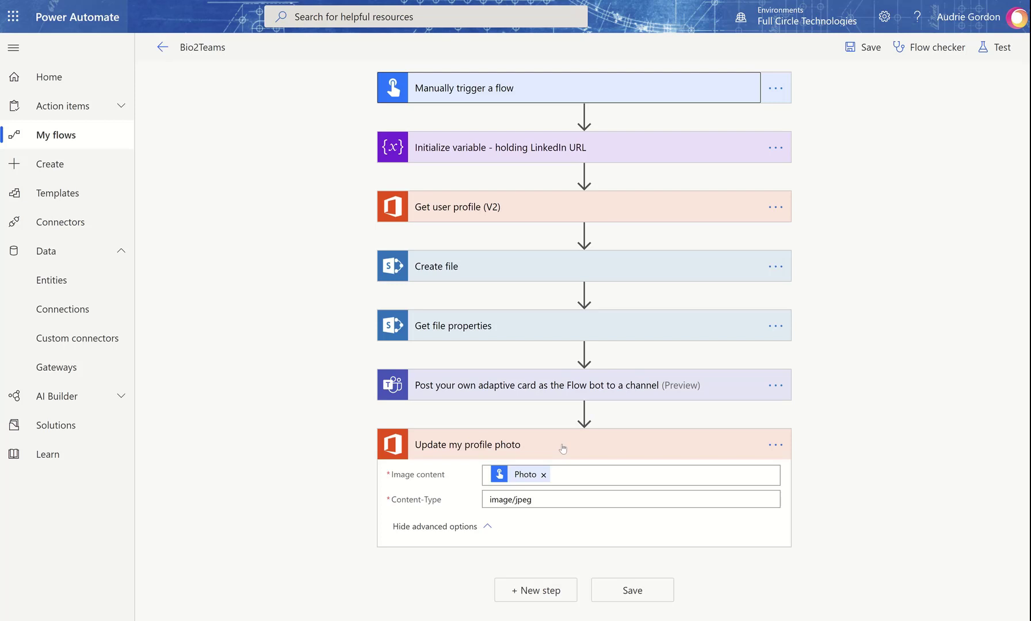
{"action": "left_click", "coordinate": [562, 448]}
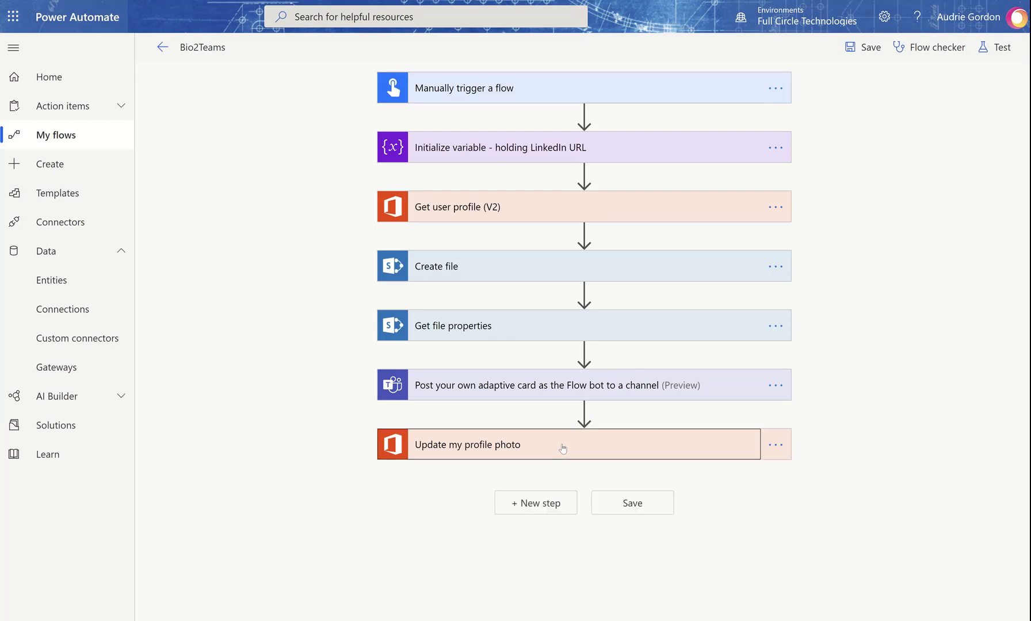